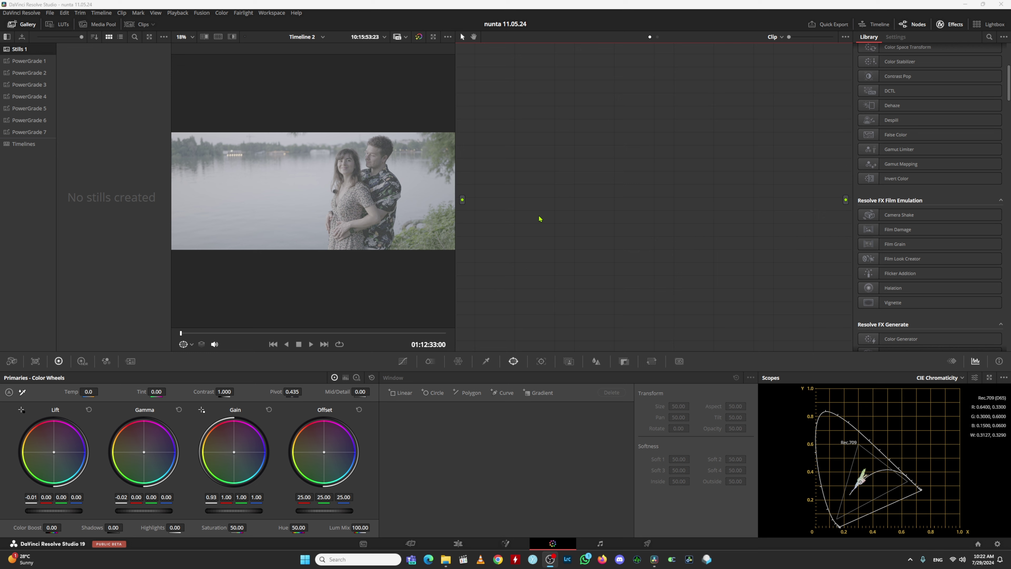
Shift node 01 left and apply a Color Space Transform with Panasonic V-Gamut/V-Log input
click(568, 217)
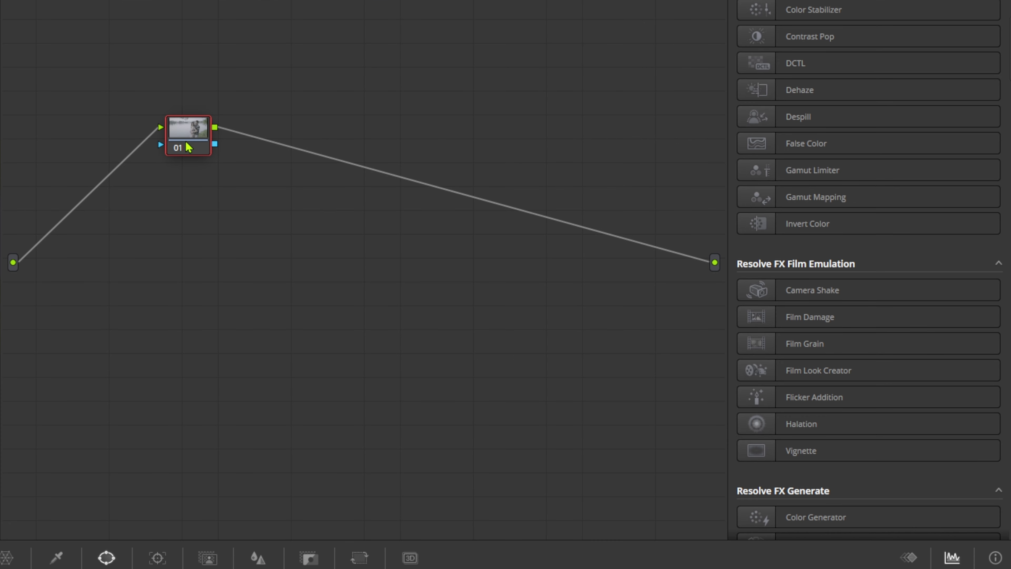
drag(556, 133, 523, 138)
drag(126, 151, 117, 151)
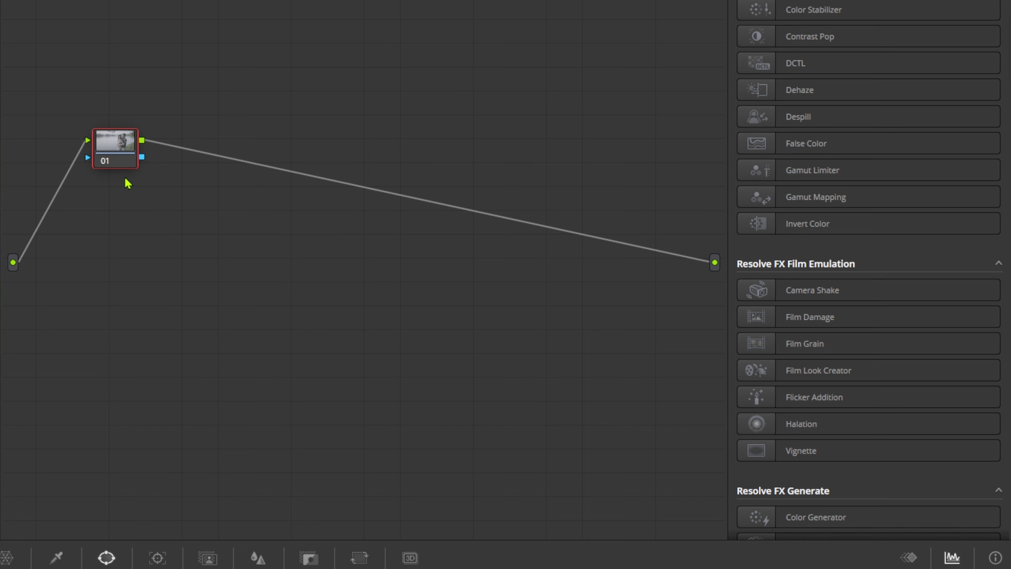
scroll(916, 160, up, 3)
mouse_move(780, 68)
mouse_down()
mouse_move(100, 152)
mouse_move(116, 157)
mouse_up()
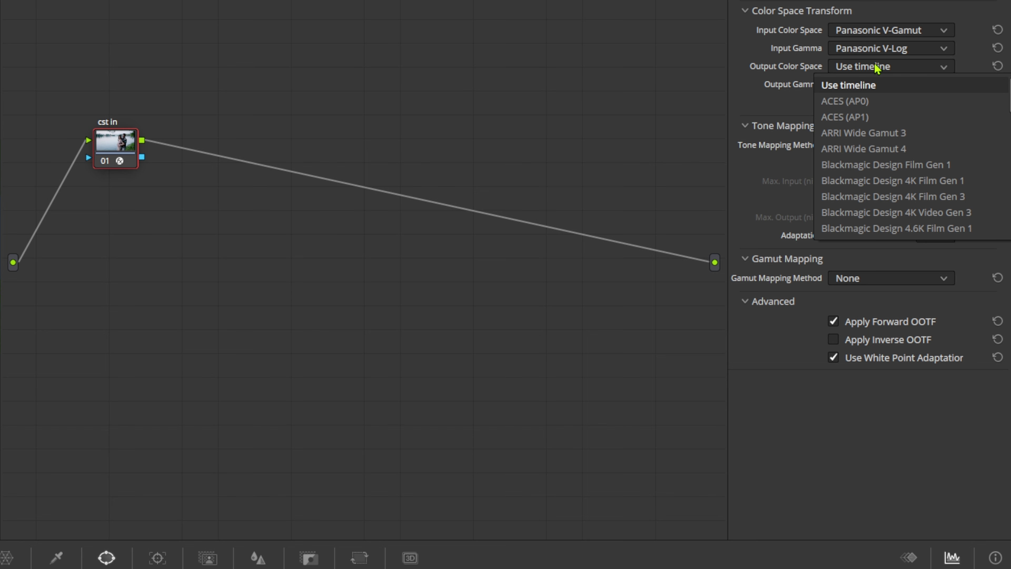
scroll(877, 68, down, 3)
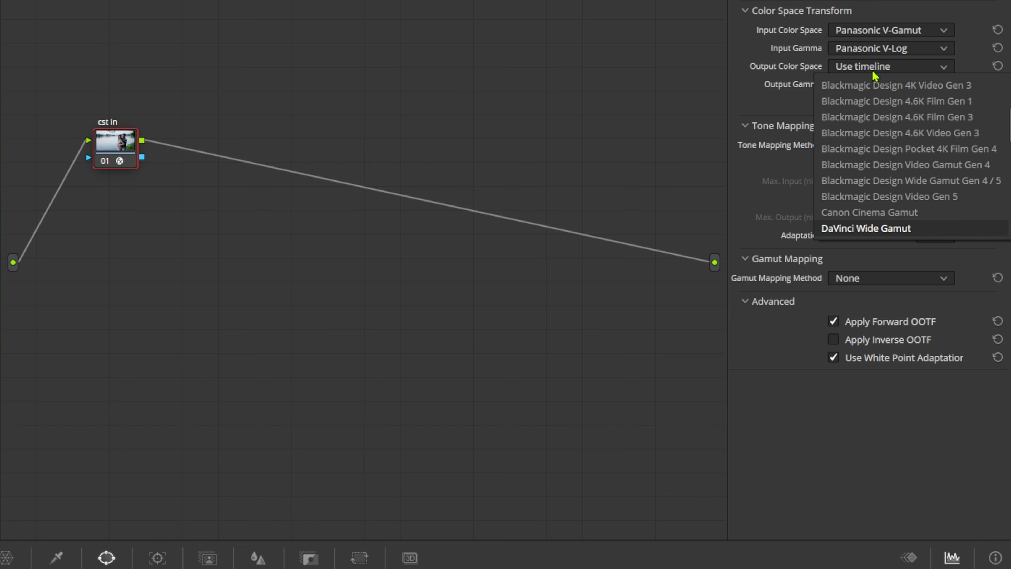
Set the CST output to DaVinci Wide Gamut / DaVinci Intermediate, then add a second CST node
click(870, 233)
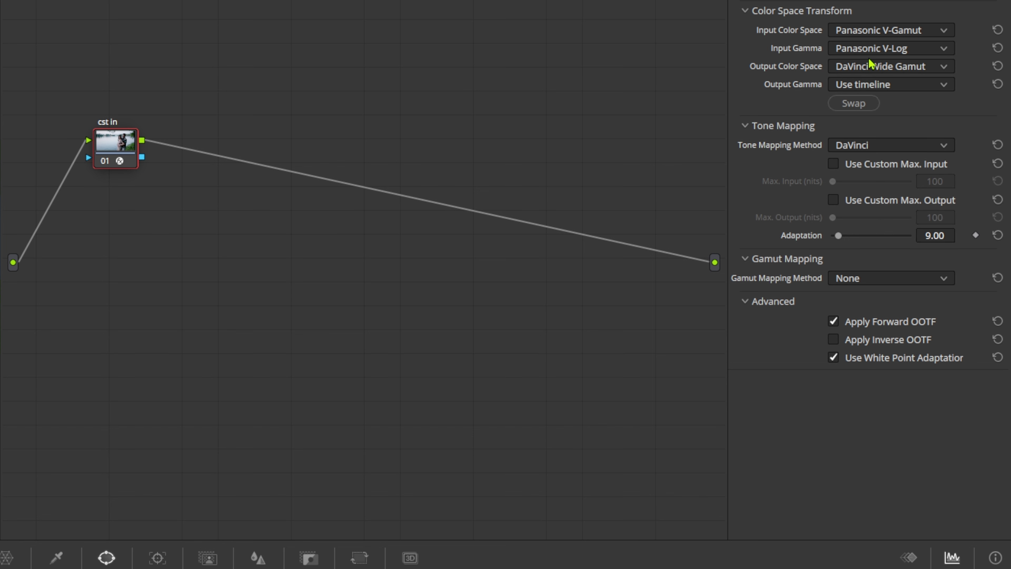
click(890, 85)
click(883, 248)
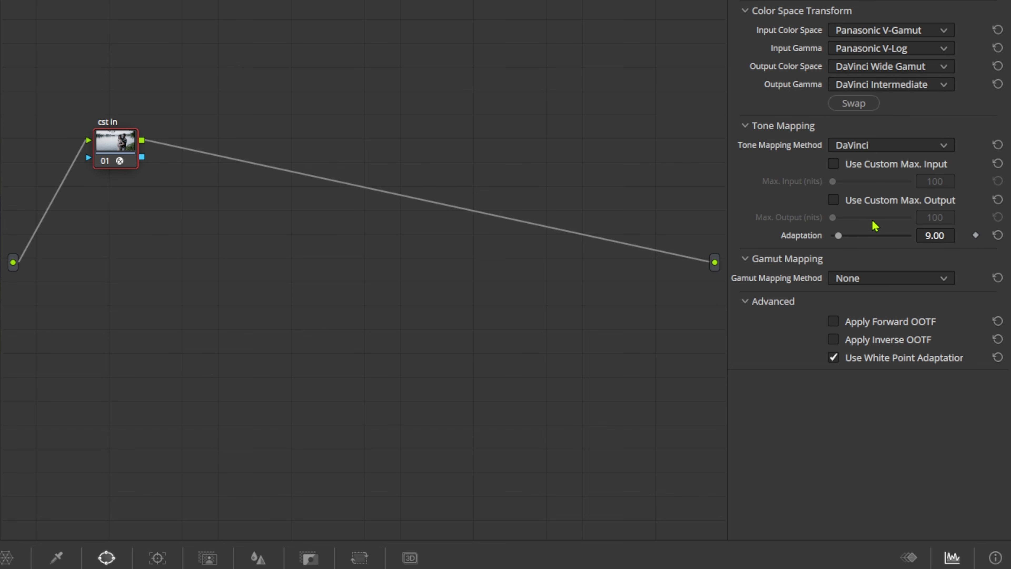
drag(122, 145, 107, 143)
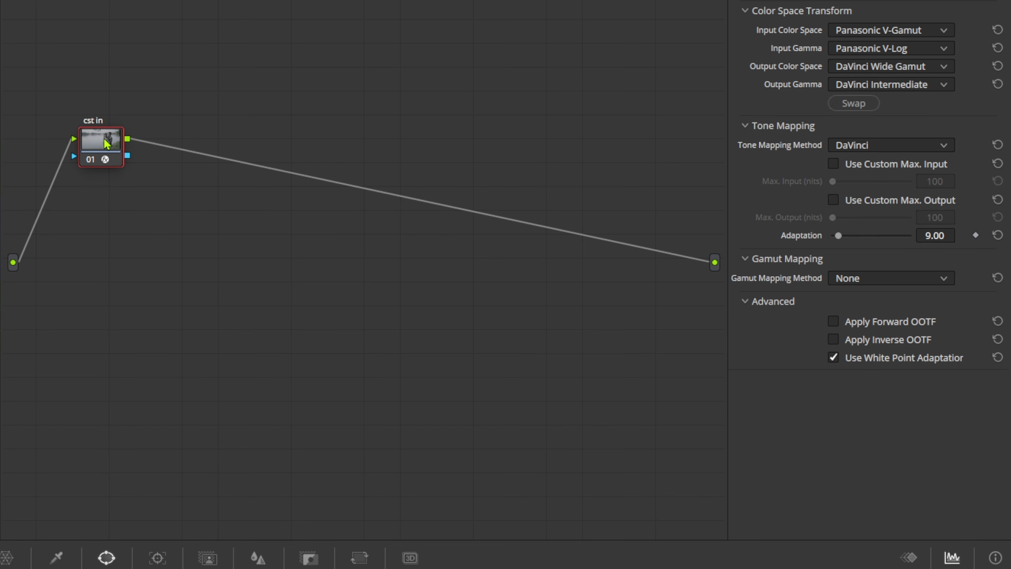
drag(868, 67, 339, 138)
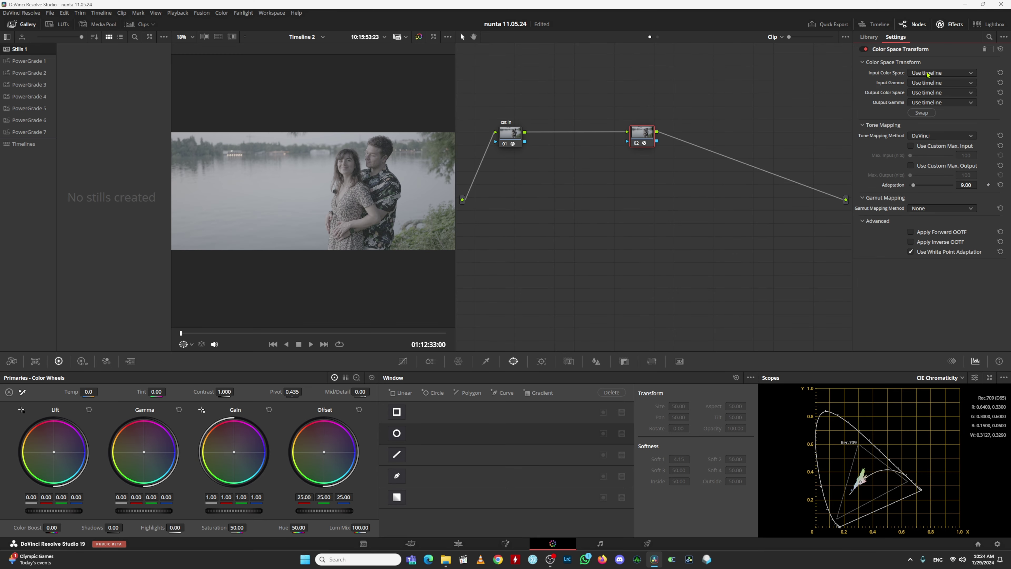
Set node 02's CST input to DaVinci Wide Gamut / DaVinci Intermediate
click(928, 73)
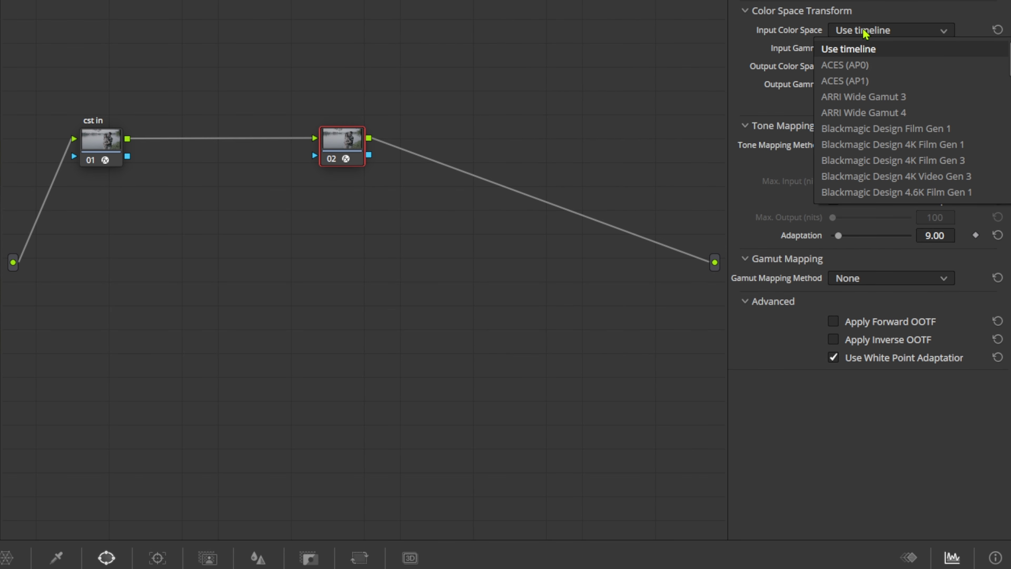
key(d)
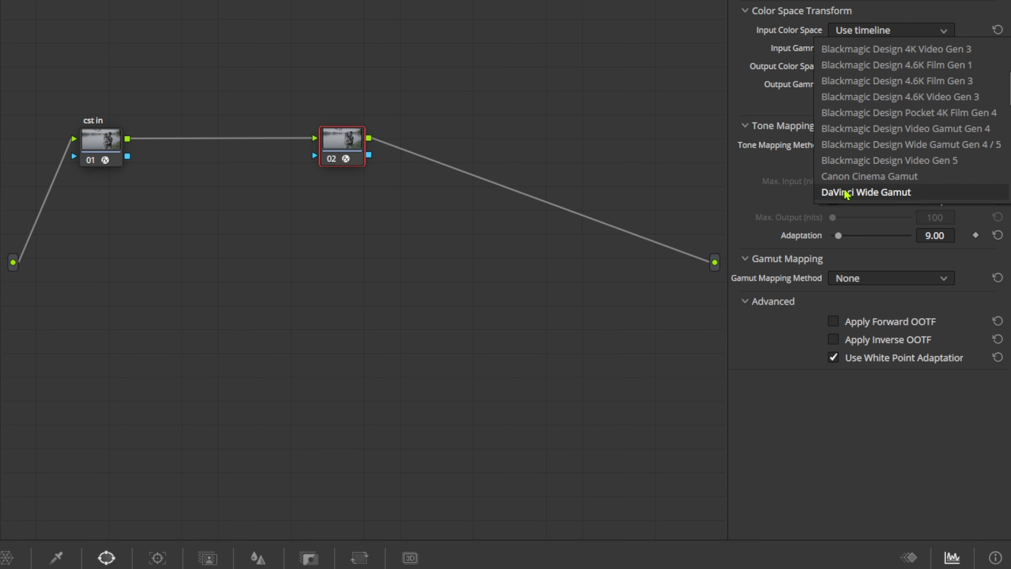
click(848, 192)
click(869, 49)
key(d)
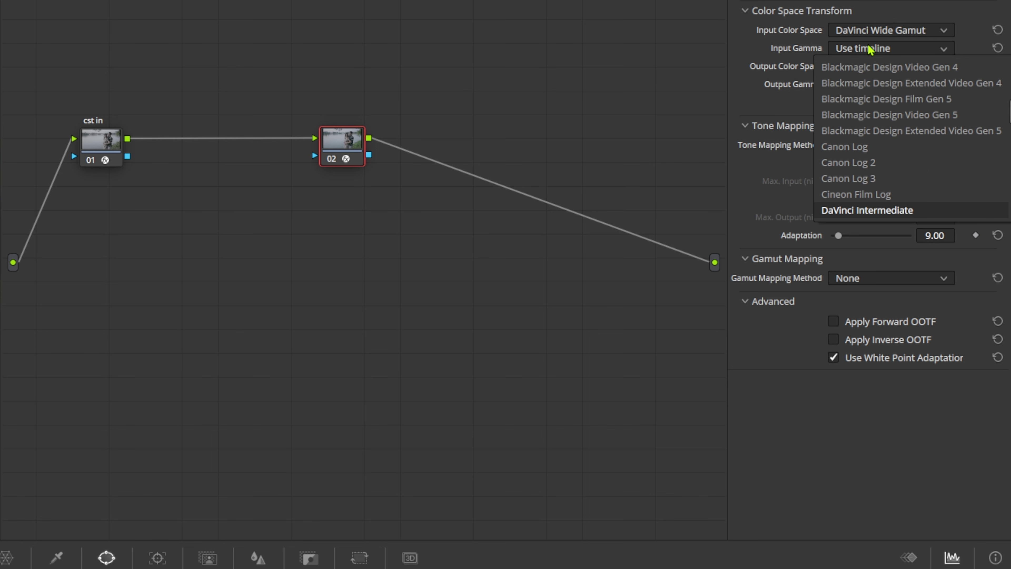
key(Return)
Set node 02's CST output to DaVinci Wide Gamut / Cineon Film Log
click(858, 67)
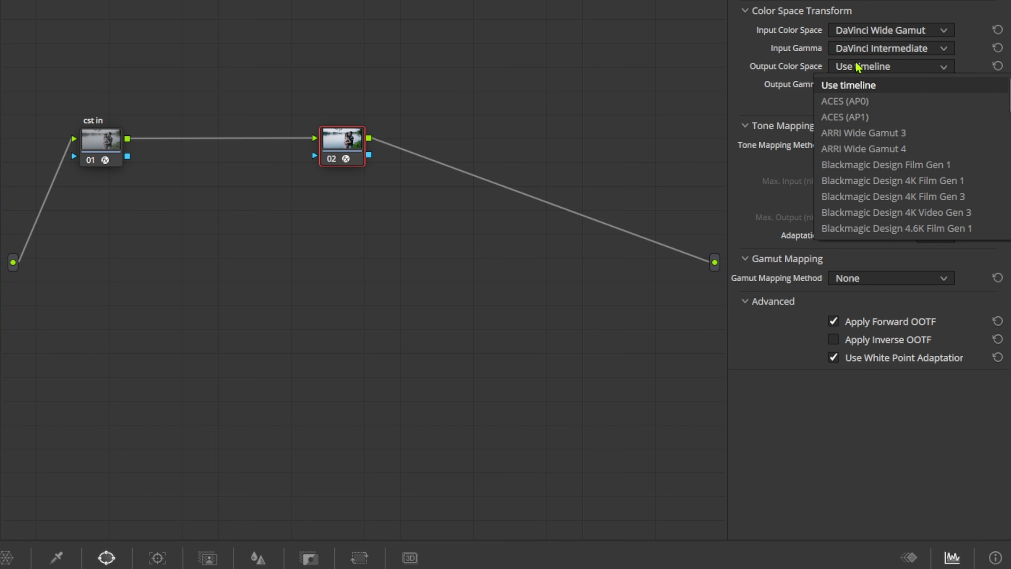
key(d)
key(Return)
click(872, 84)
scroll(872, 199, down, 5)
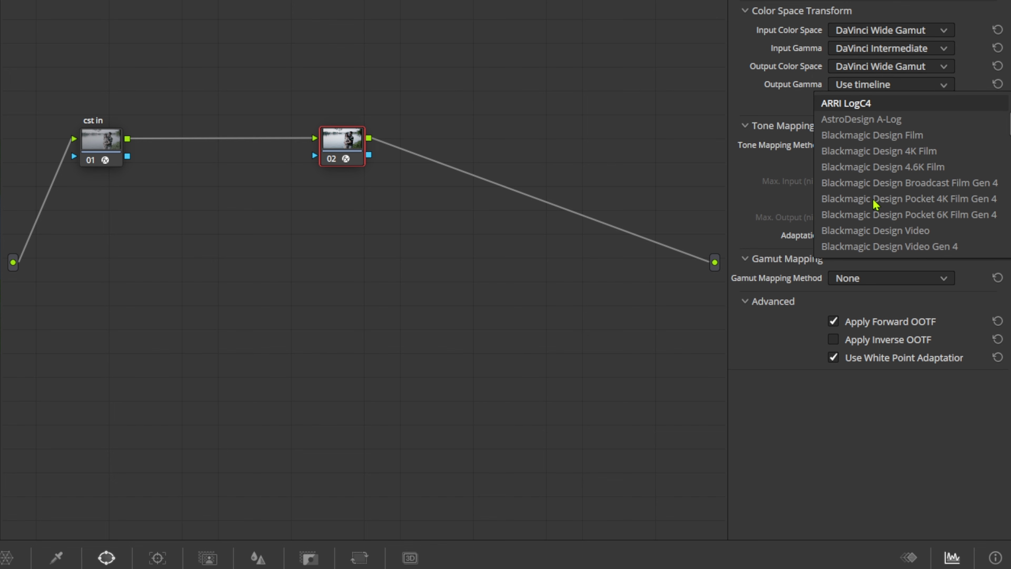
scroll(860, 188, down, 5)
click(853, 183)
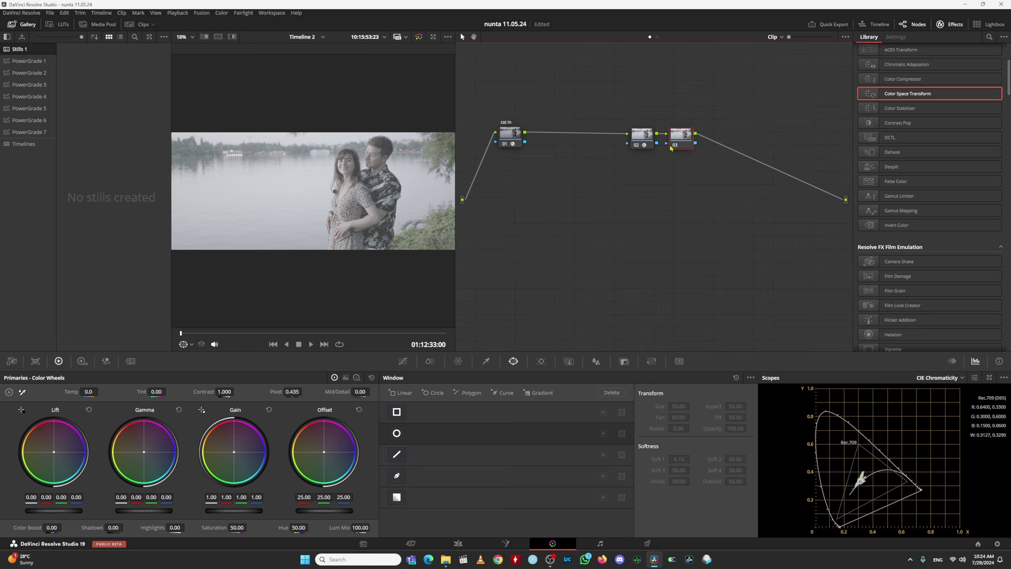
Apply the Creative LUT Vintage 33 E-E to node 03
click(57, 24)
click(26, 102)
drag(123, 235, 686, 143)
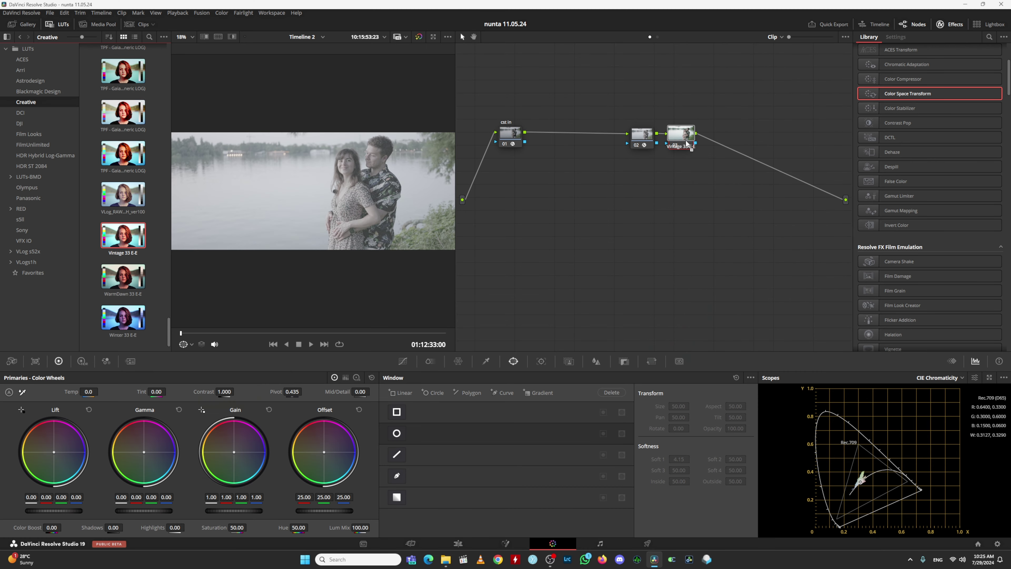
Add a serial node and a parallel node after cst in, labelling one wb
click(512, 135)
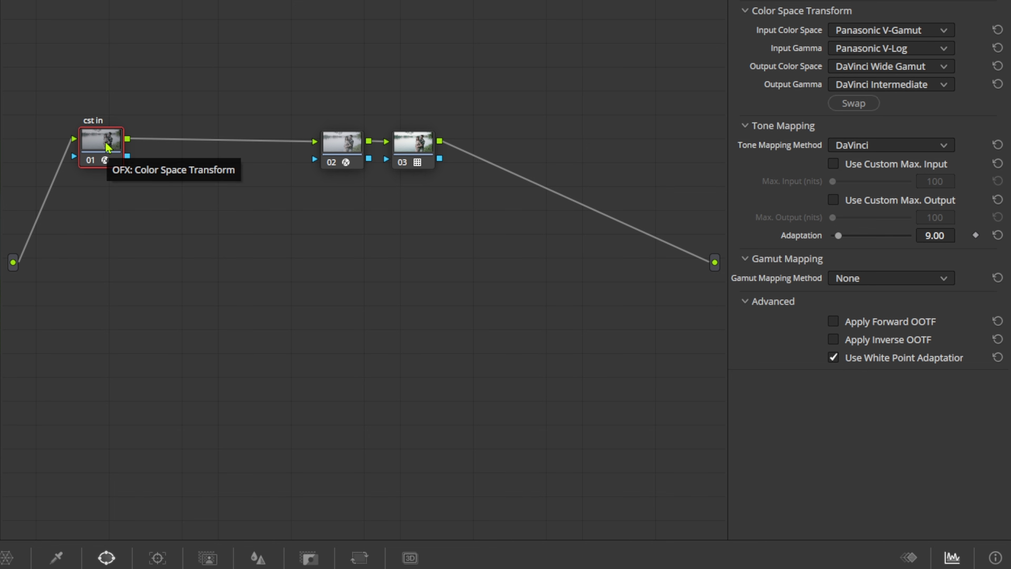
key(alt+s)
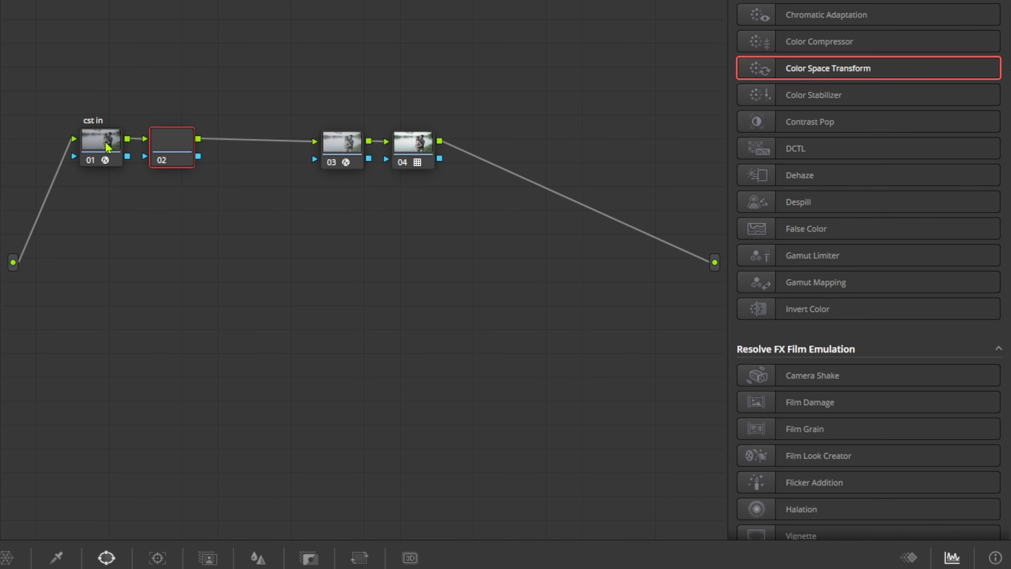
drag(168, 141, 193, 141)
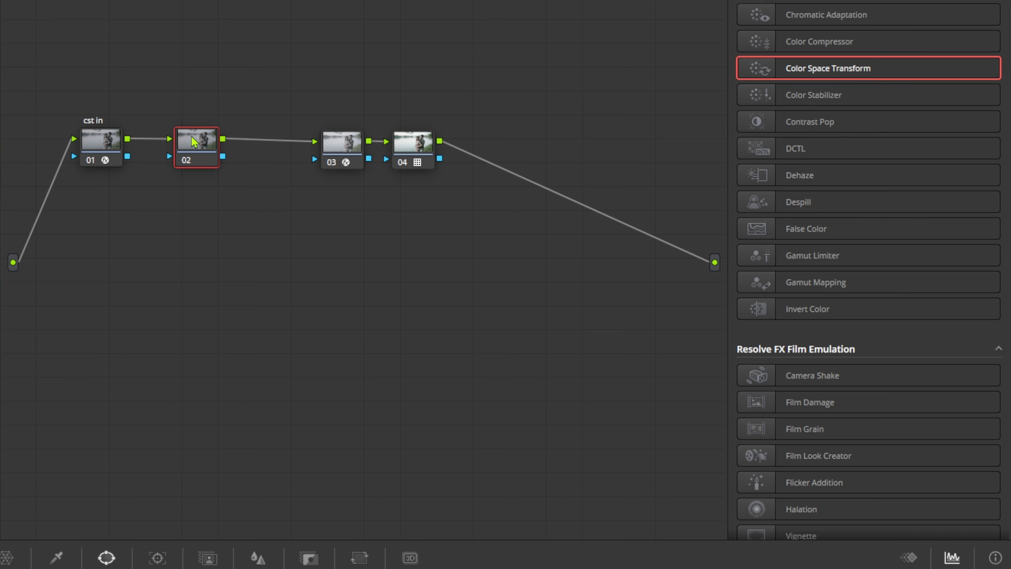
key(alt+p)
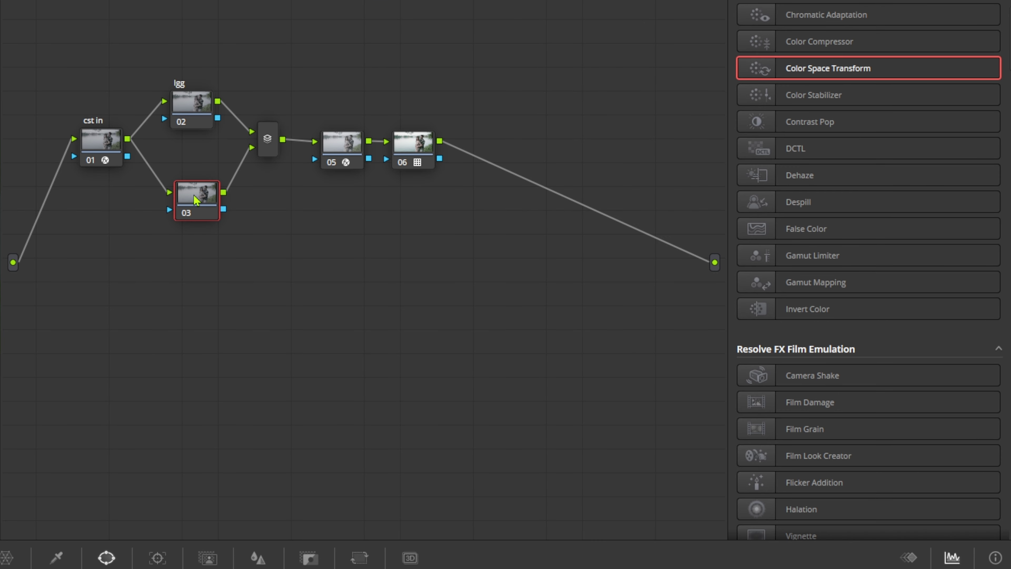
text(wb)
Label the last two nodes 'cst lut' and 'lut' and select them both
click(350, 144)
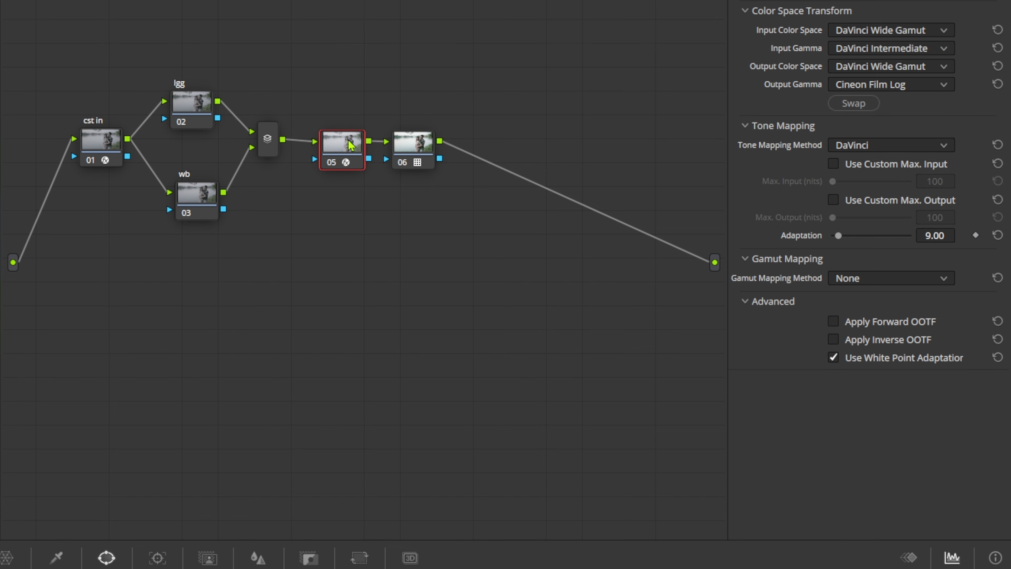
text(cst l)
text(ut)
click(412, 143)
text(lut)
drag(342, 104, 424, 176)
Merge cst lut and lut into a compound node and insert a serial node before it
right_click(398, 149)
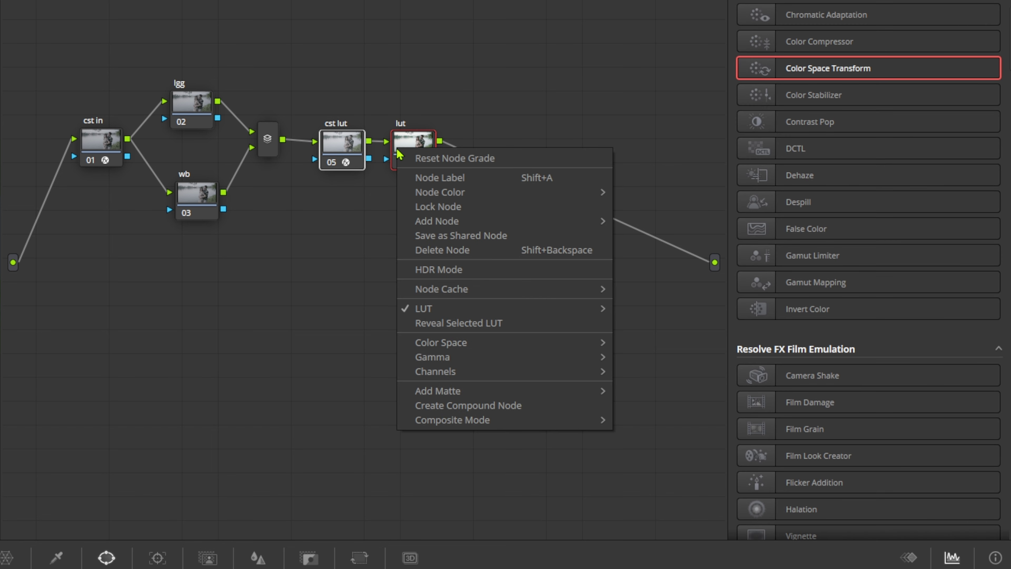
click(459, 405)
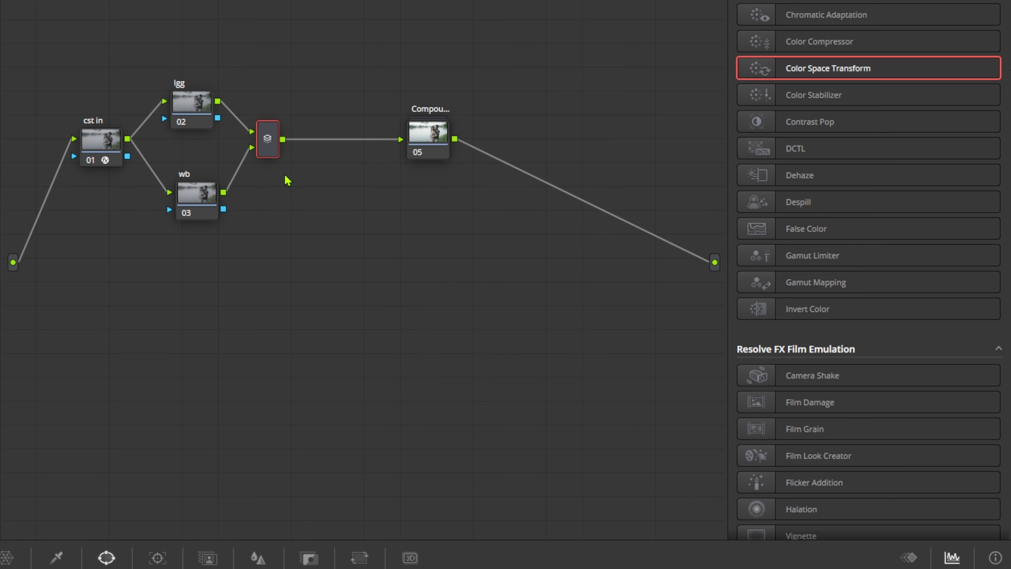
key(alt+s)
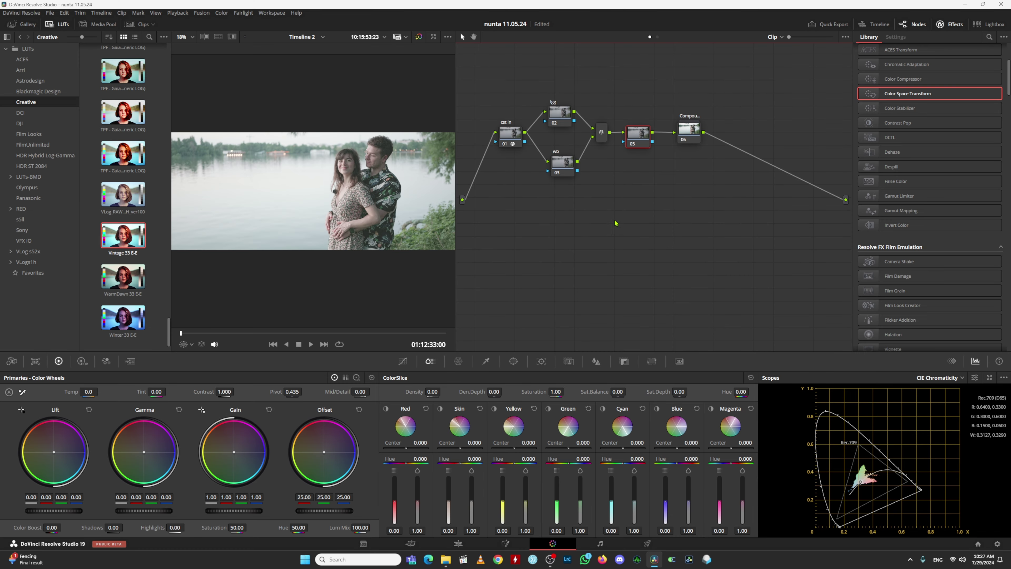
click(686, 136)
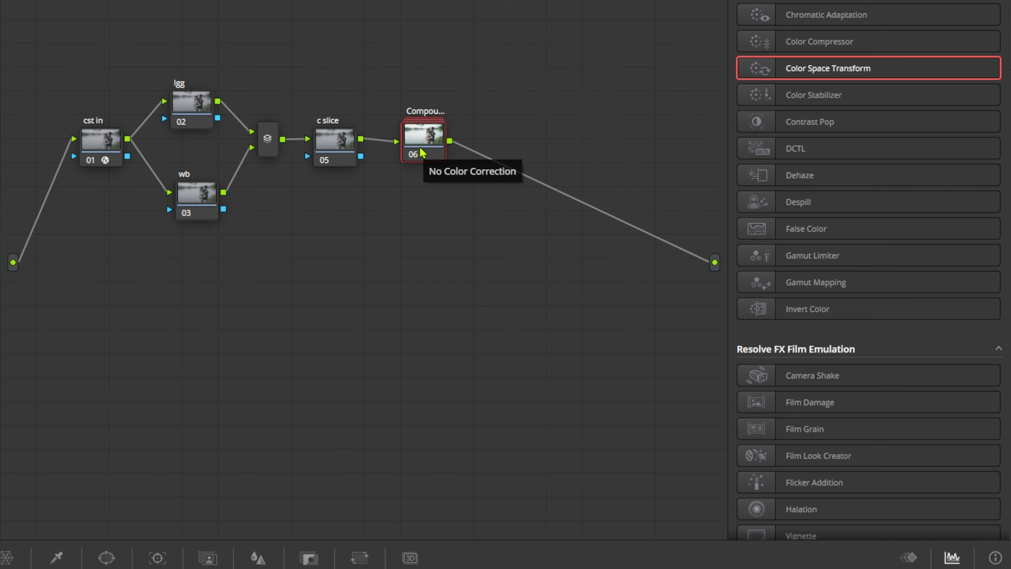
Add node 07 below the compound node with Film Look Creator using the Akasaka core look
key(alt+s)
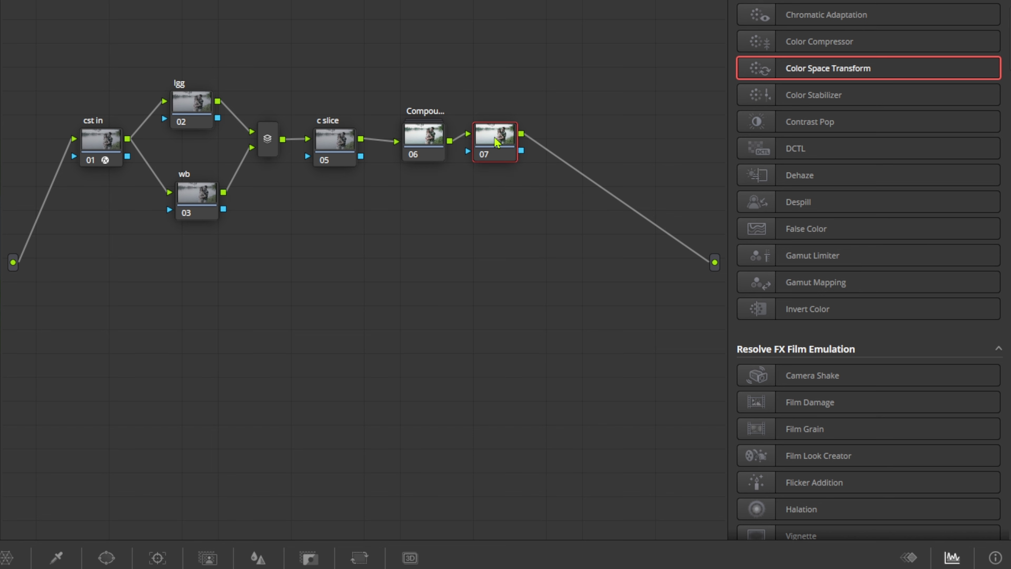
drag(496, 142, 427, 198)
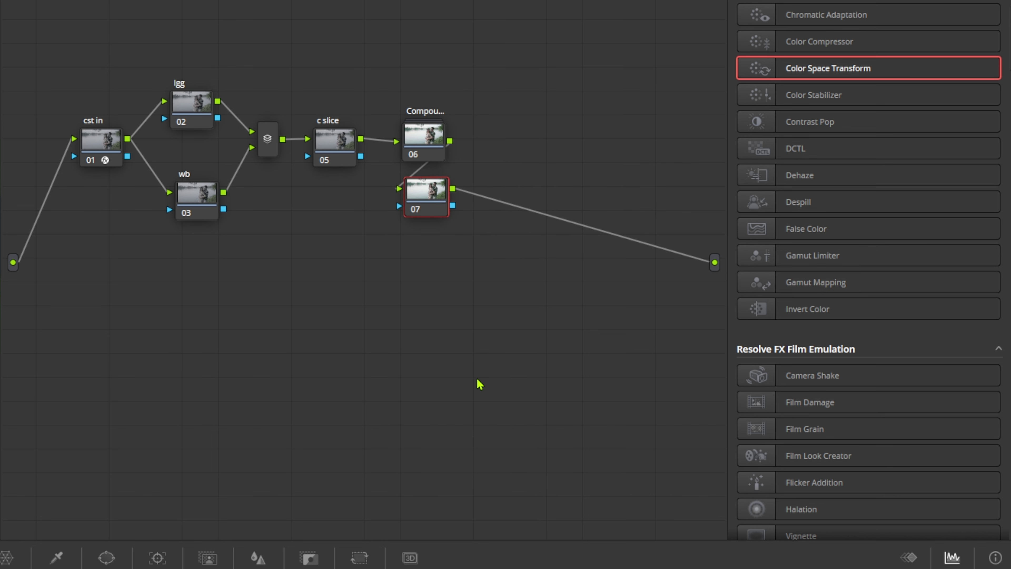
mouse_move(832, 455)
mouse_down()
mouse_move(442, 229)
mouse_move(438, 201)
mouse_up()
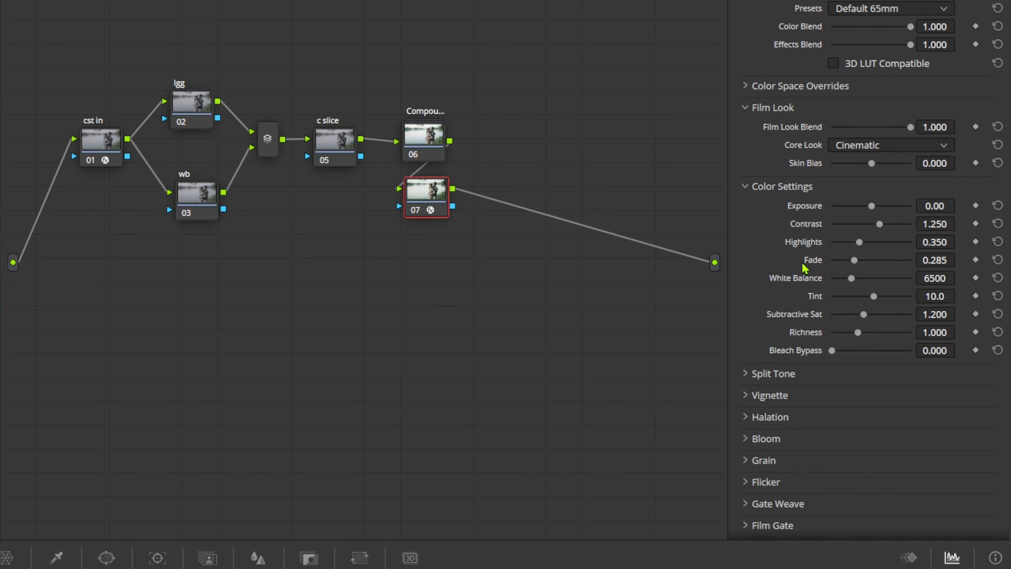
click(854, 145)
click(924, 154)
scroll(922, 138, down, 1)
scroll(922, 138, up, 1)
scroll(922, 138, down, 1)
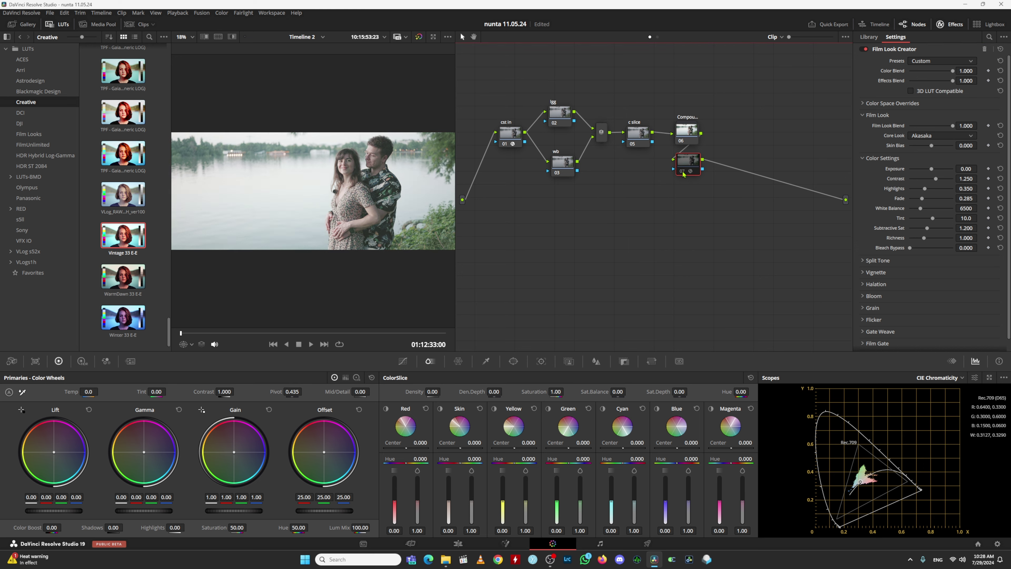
click(560, 117)
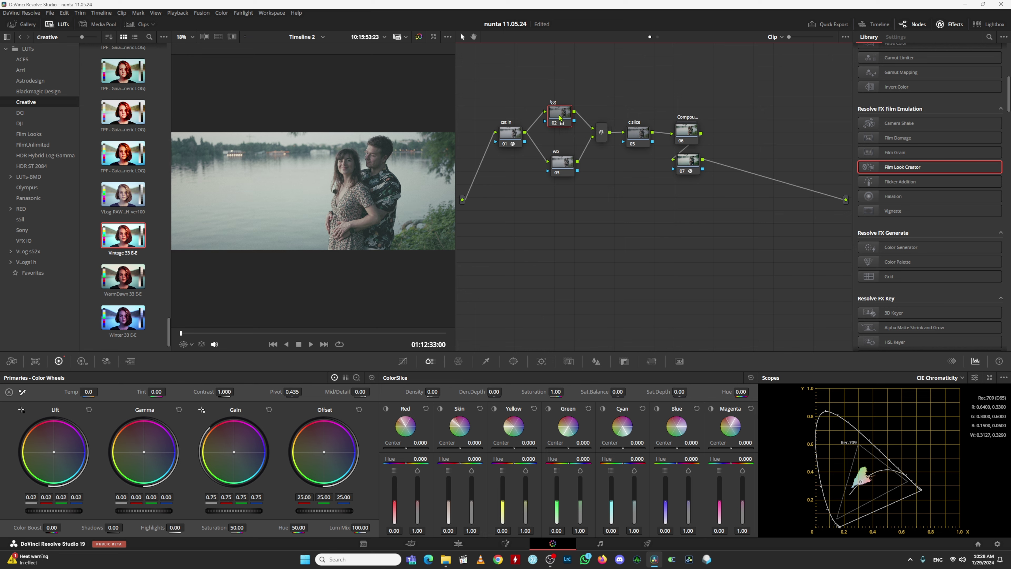
Check the wb and c slice nodes, then zoom the viewer to 47% on the couple
click(559, 164)
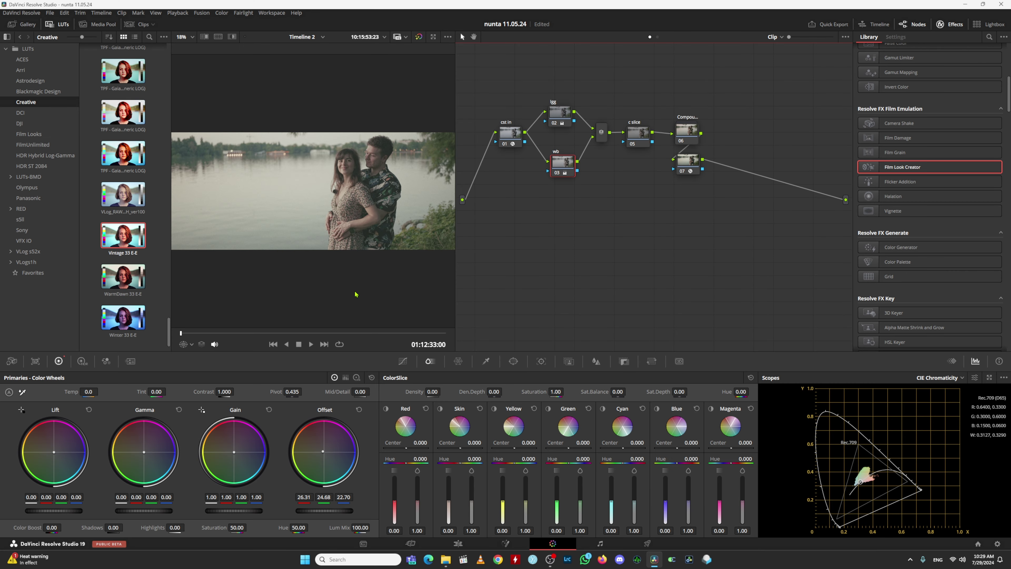
click(637, 137)
scroll(374, 178, up, 5)
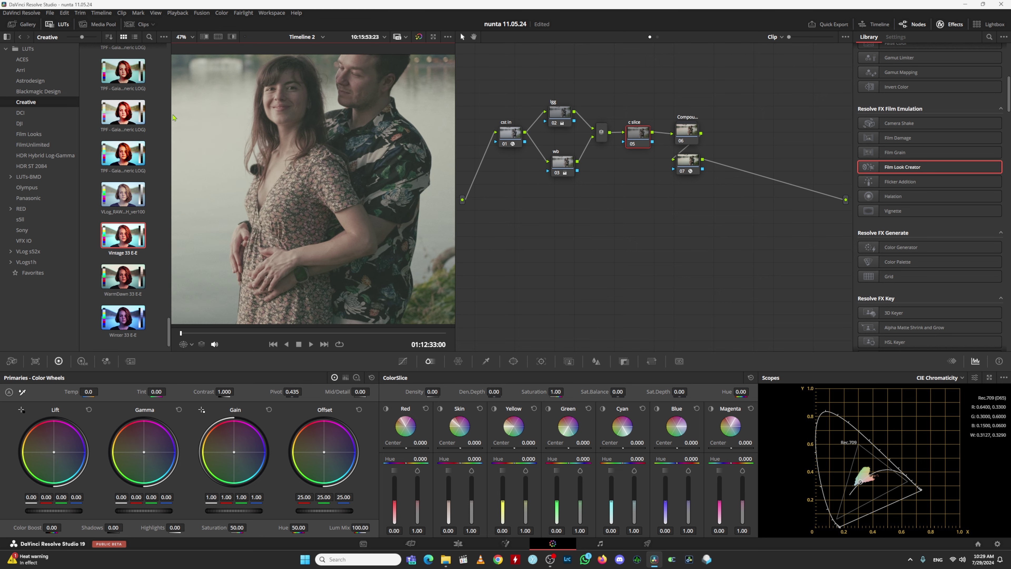
Preview ColorSlice's Green and Yellow ranges on the image and adjust the Yellow tones
click(192, 344)
click(207, 369)
mouse_move(390, 87)
mouse_down()
mouse_move(336, 145)
mouse_move(349, 115)
mouse_up()
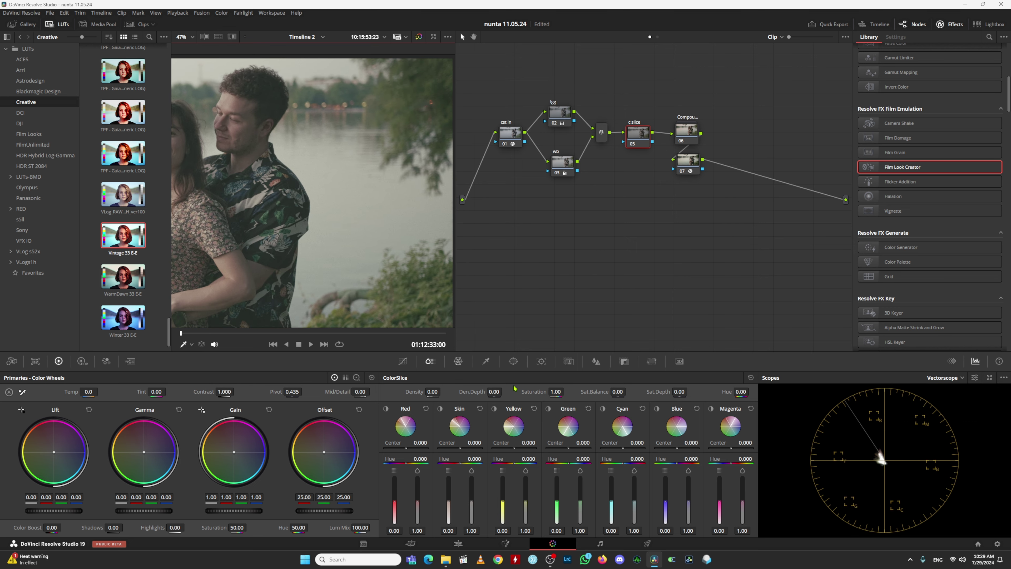
click(548, 408)
click(549, 408)
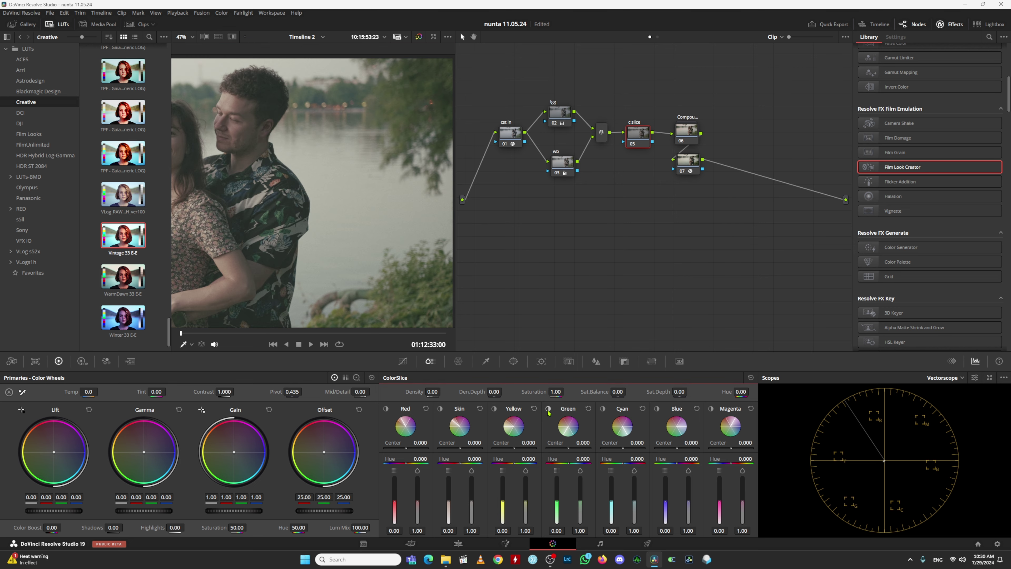
click(494, 408)
click(494, 408)
drag(525, 478, 526, 515)
Lower ColorSlice Green to 0.64 and set Film Look Creator white balance 5798, tint -1.4
click(180, 37)
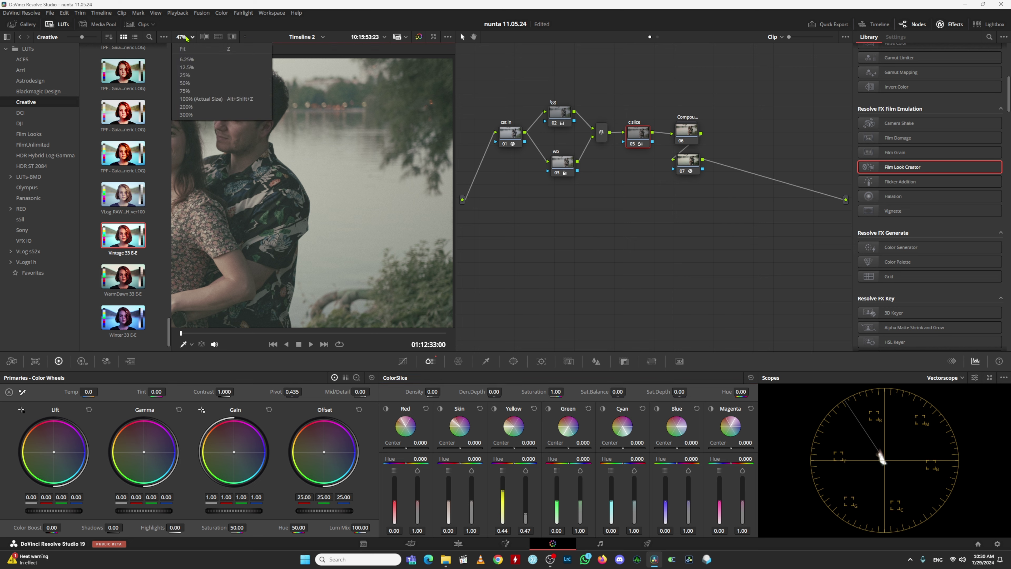
click(190, 52)
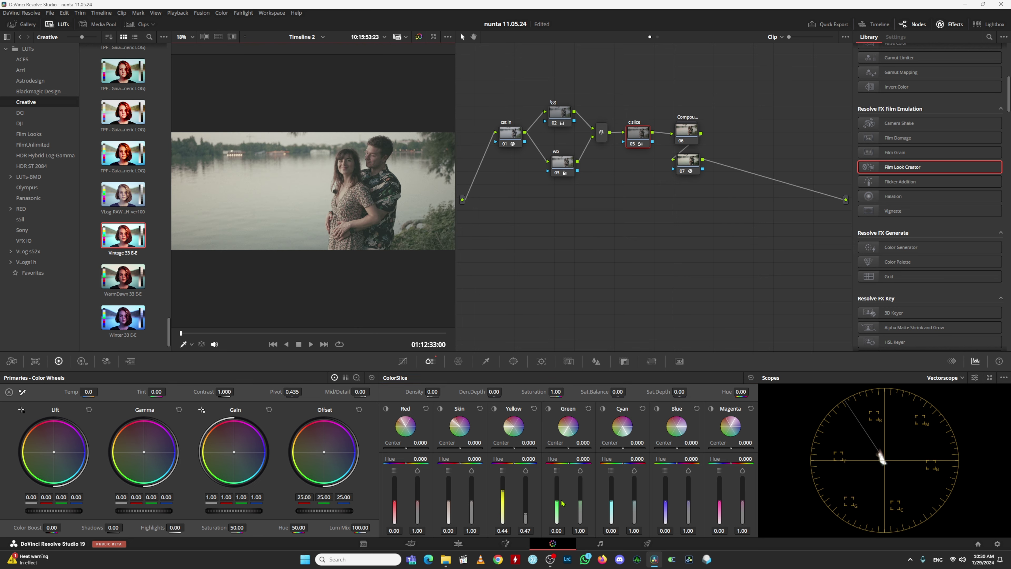
drag(581, 505, 581, 517)
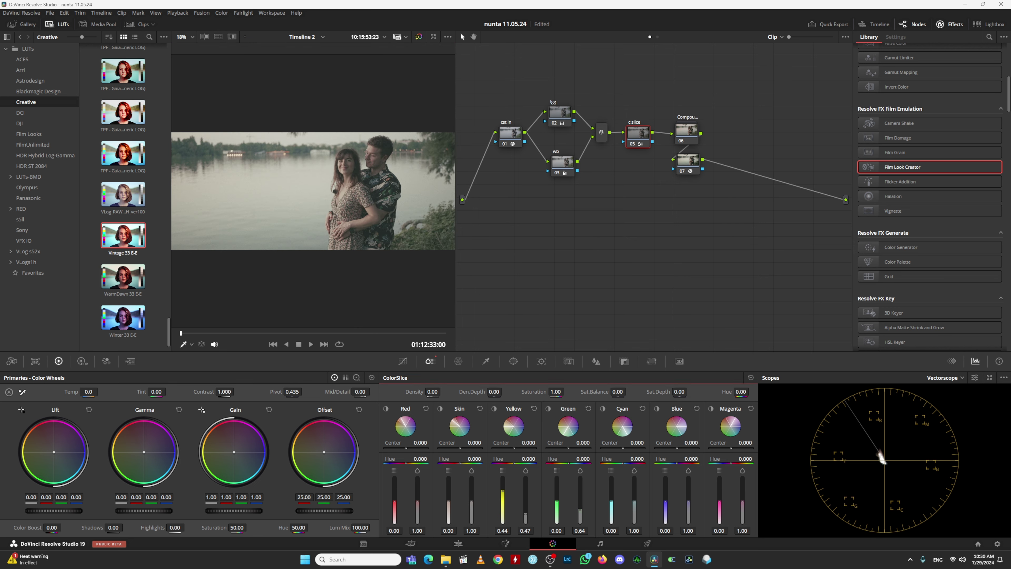
drag(903, 167, 687, 161)
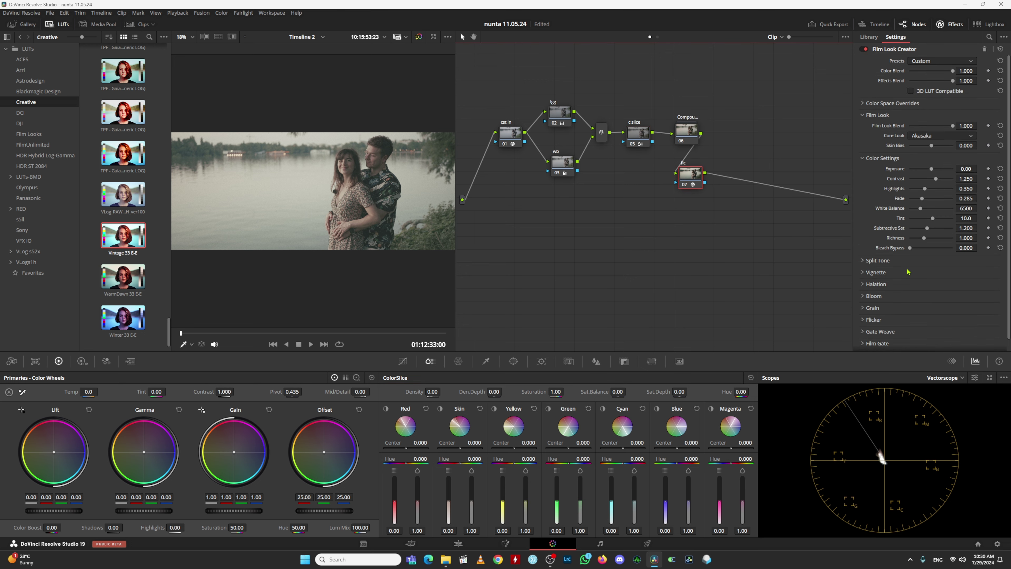
drag(922, 210, 932, 219)
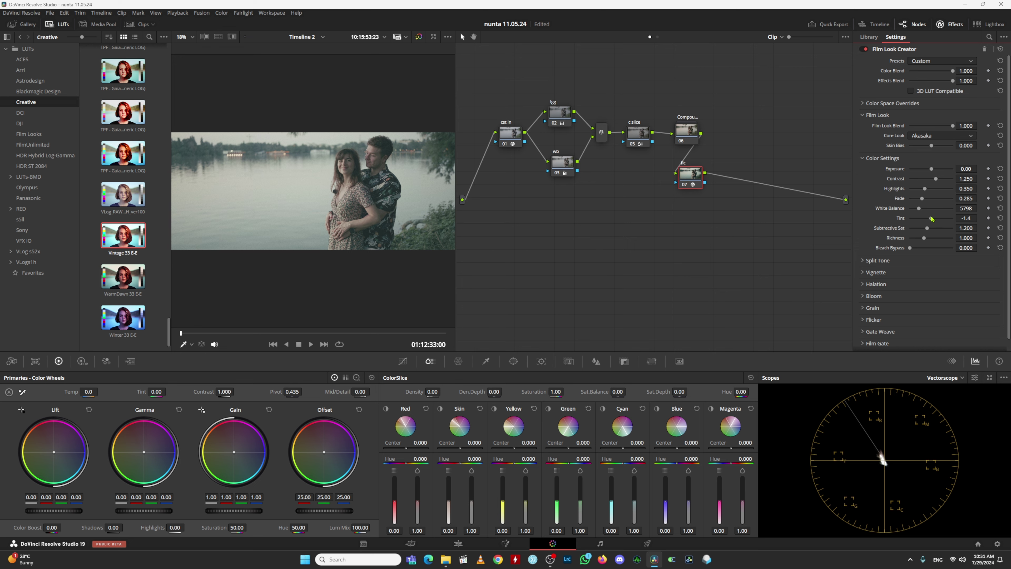
Adjust the Red tones in ColorSlice and toggle the c slice node to compare
click(638, 133)
click(385, 413)
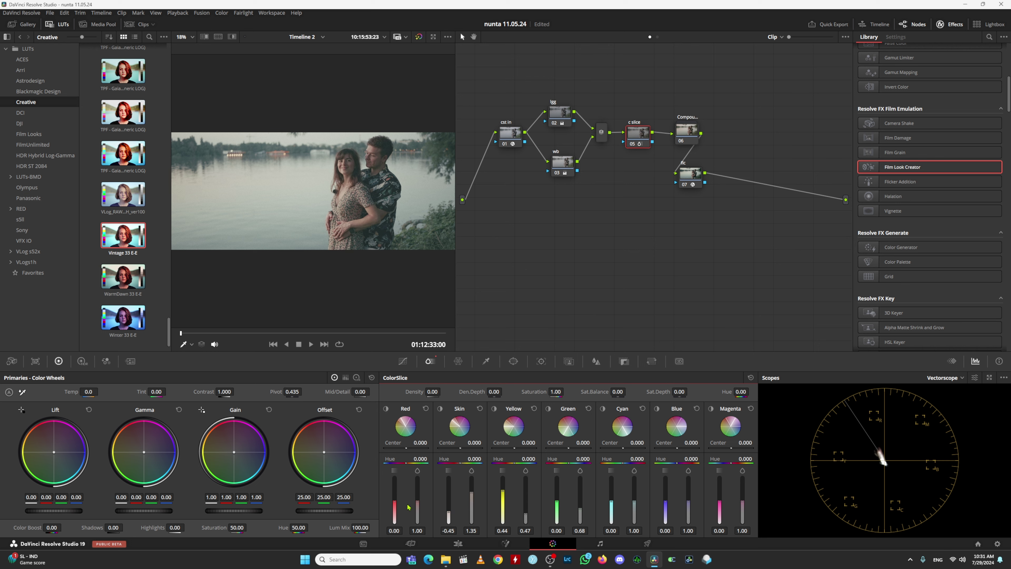
drag(394, 498, 394, 505)
click(632, 144)
key(ctrl+d)
key(ctrl+d)
key(ctrl+d)
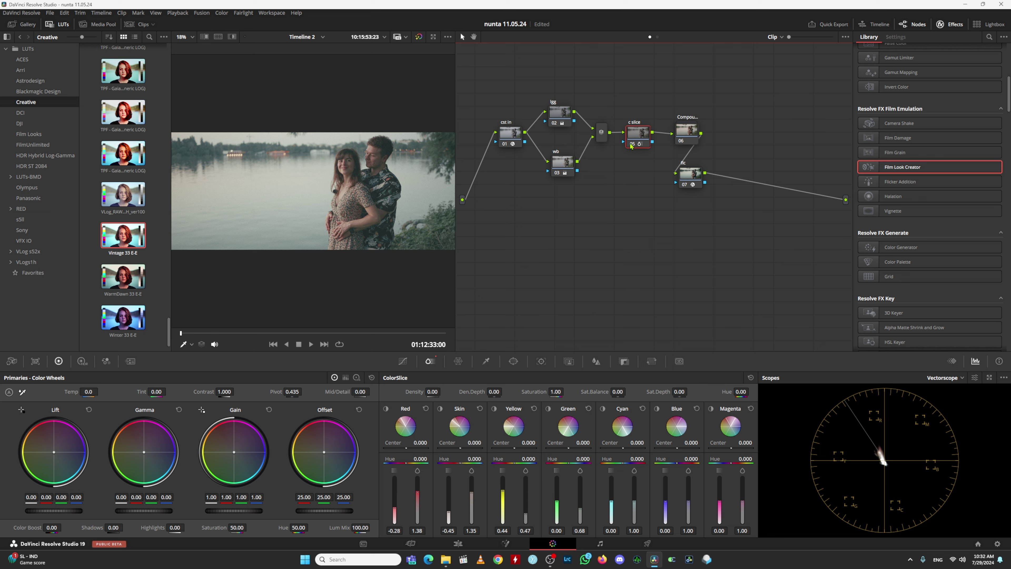
click(683, 131)
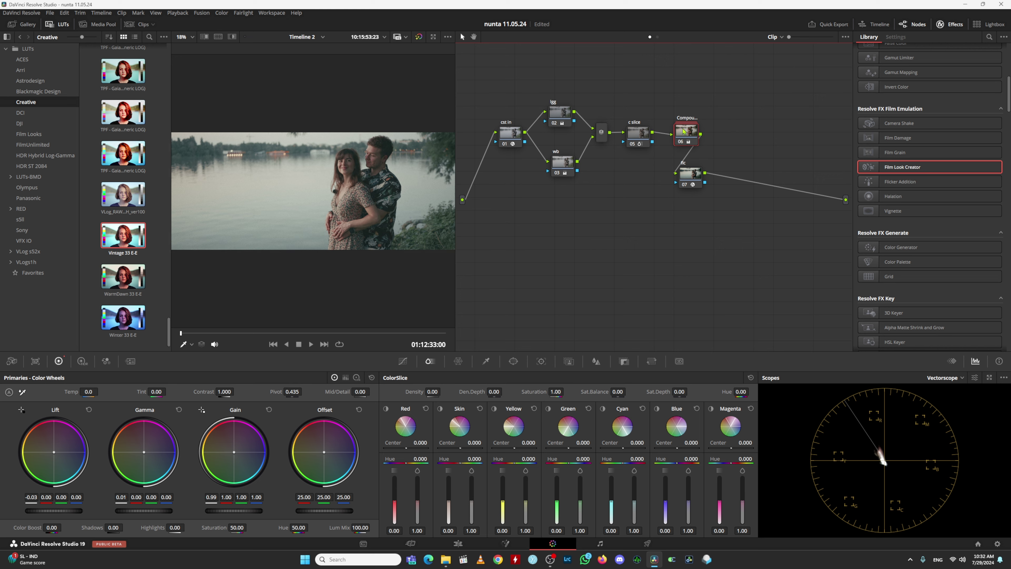
Drop Film Look Creator grain saturation to 0.000 and expand the Flicker settings
click(690, 173)
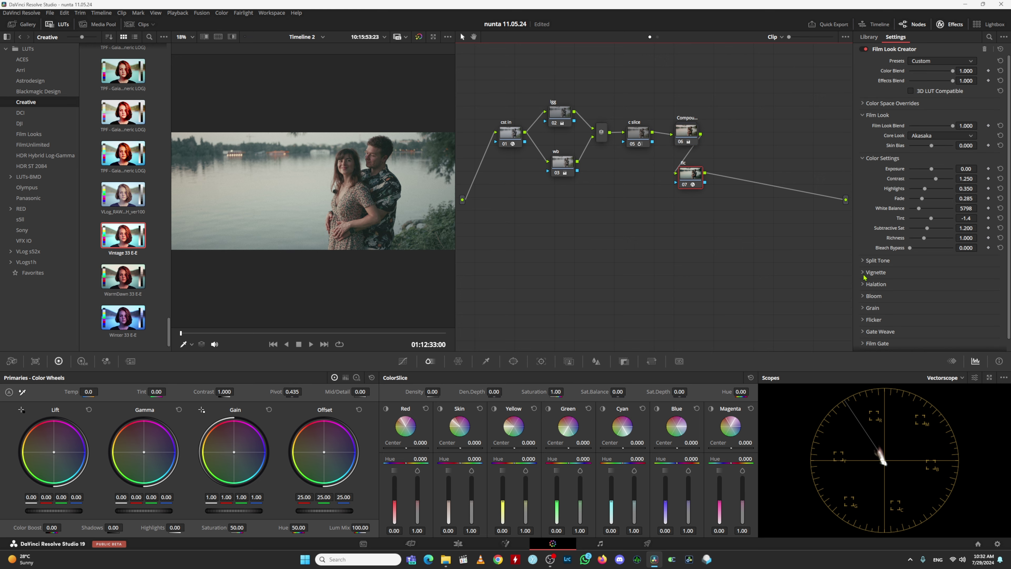
click(863, 295)
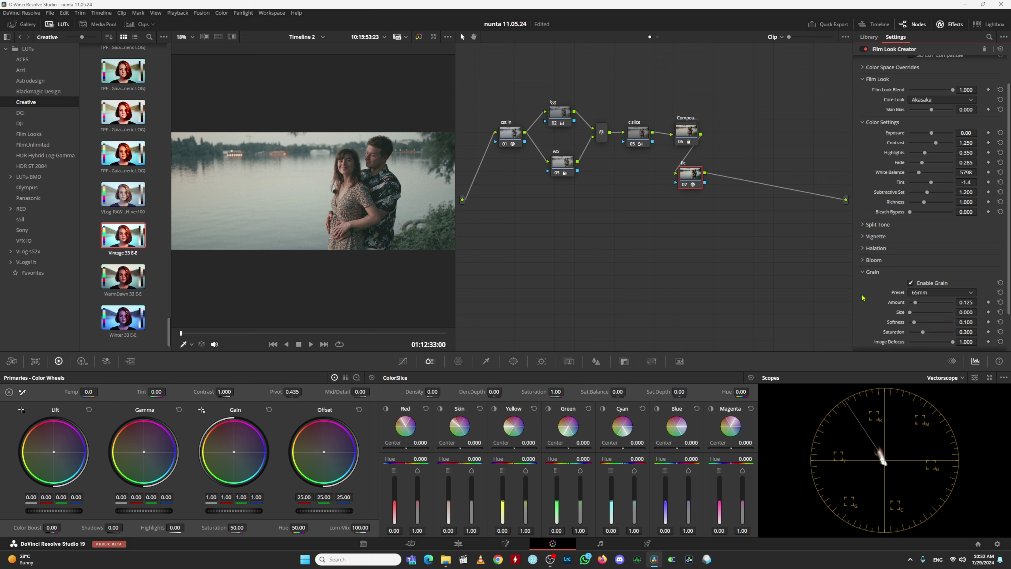
scroll(863, 298, down, 3)
drag(924, 288, 848, 229)
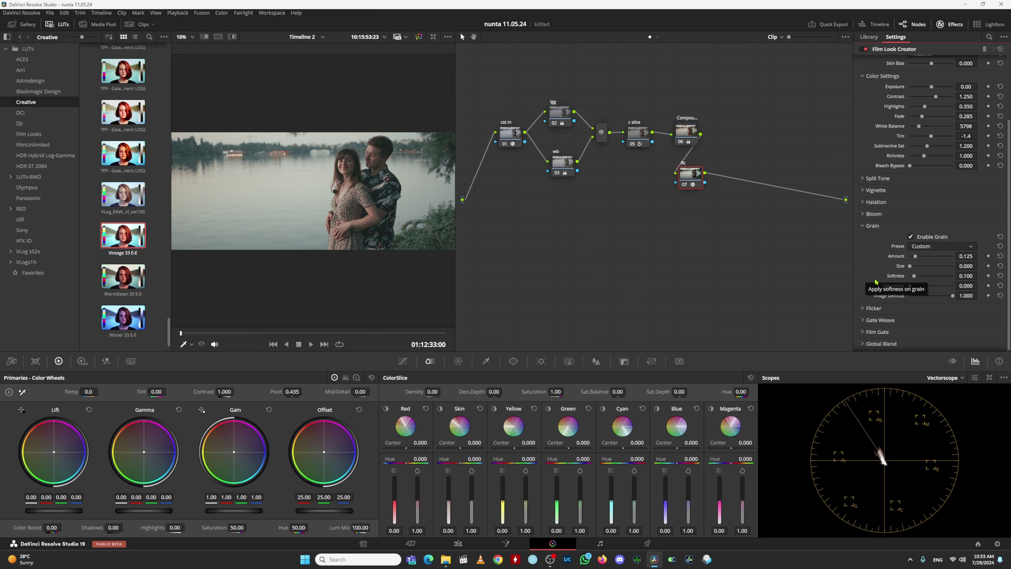
click(869, 308)
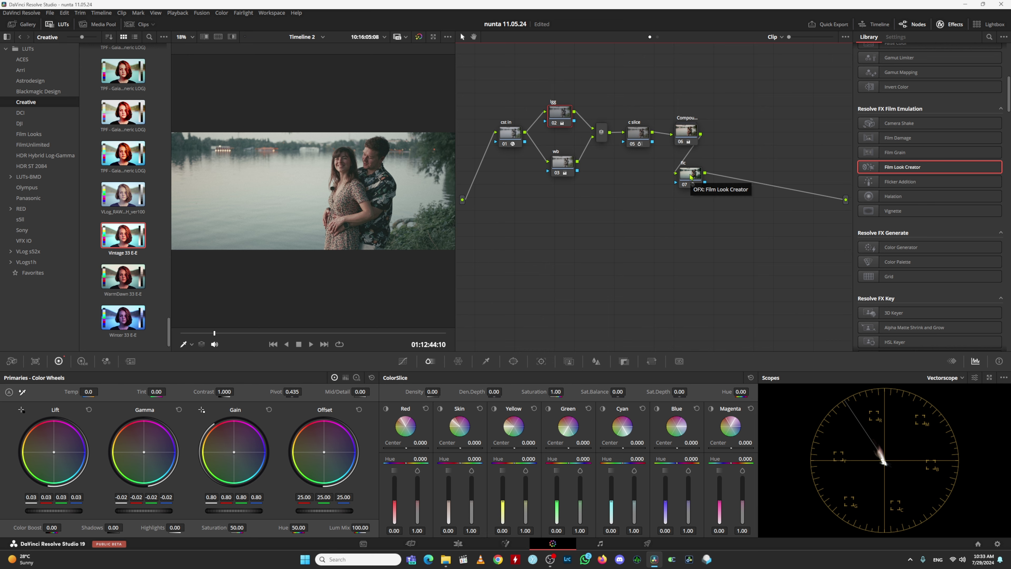
Shape a three-point curve, nudging the midpoint and pulling shadows and highlights down
click(690, 177)
drag(686, 180, 682, 172)
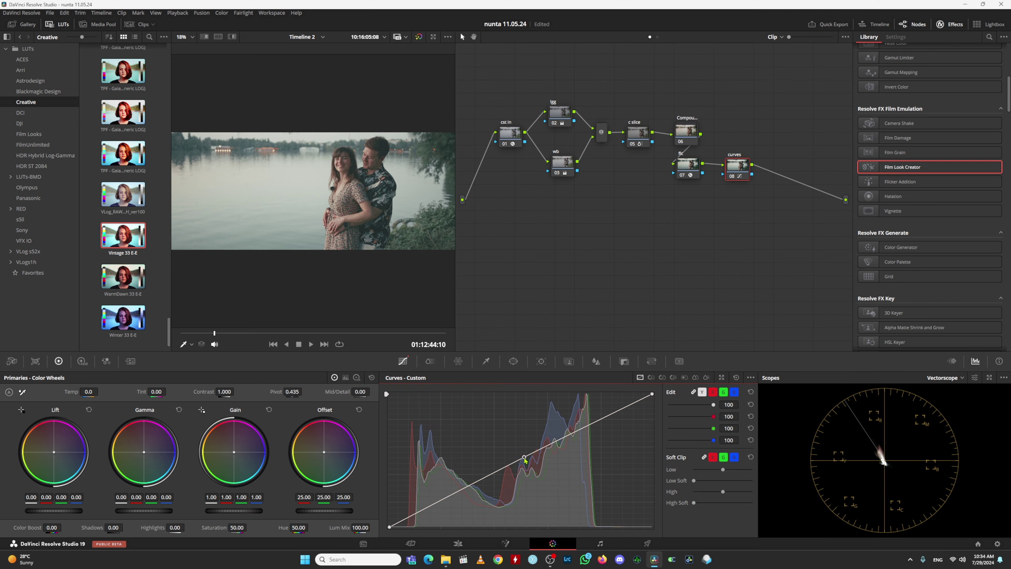
drag(524, 458, 522, 455)
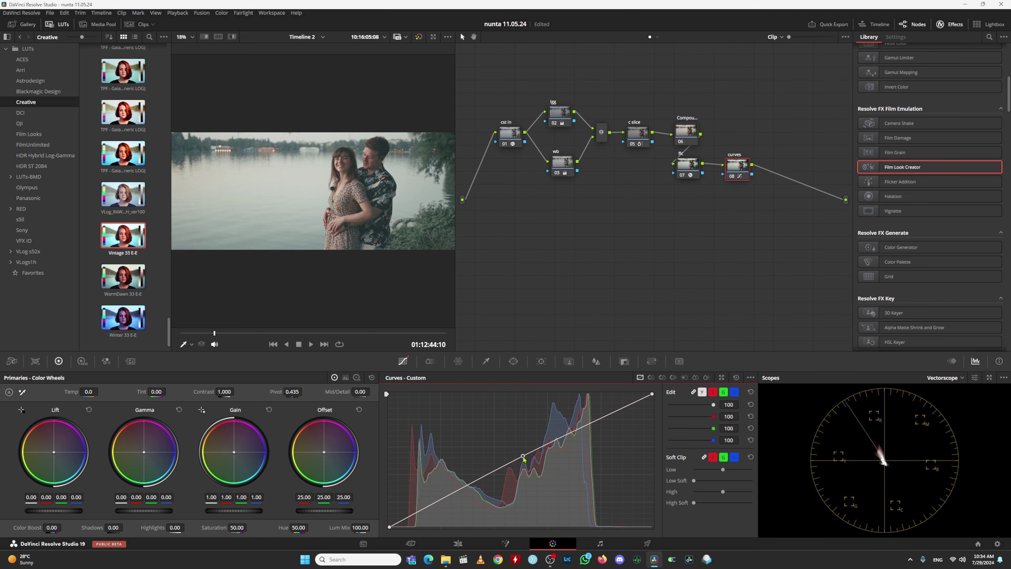
drag(438, 506, 441, 508)
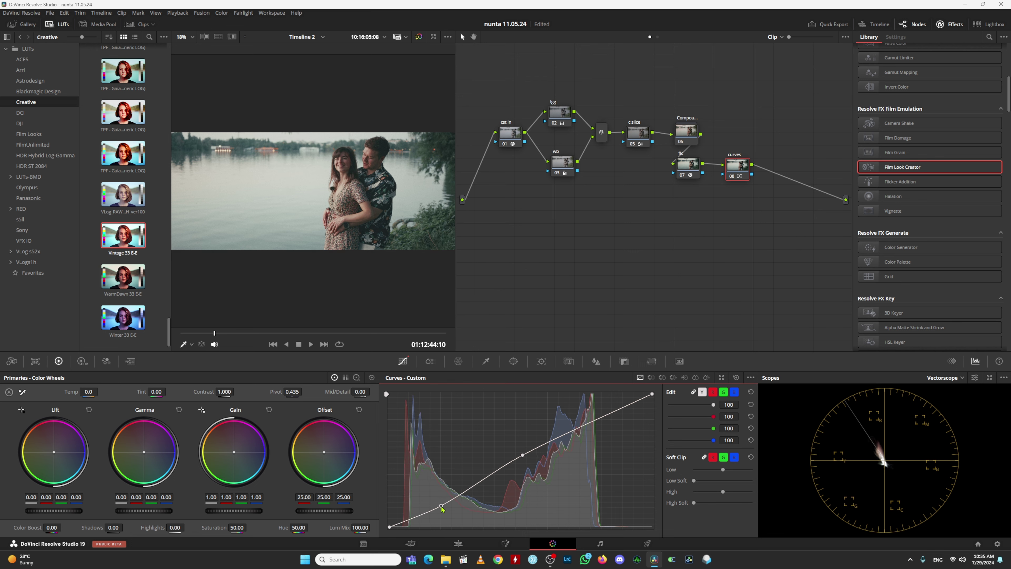
drag(606, 414, 611, 422)
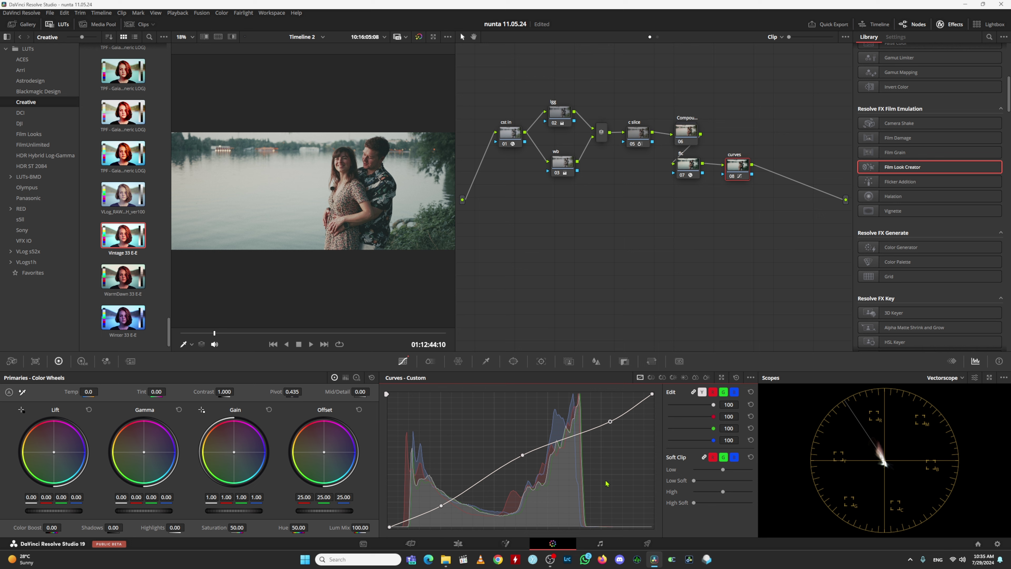
Compare the grade against the original image, then reselect the Film Look Creator node
click(419, 36)
click(418, 37)
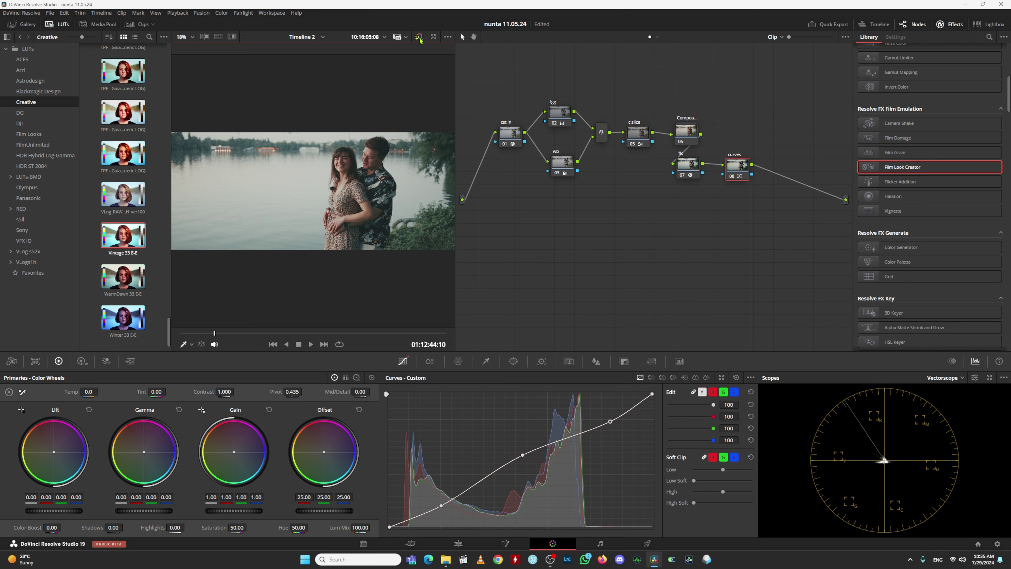
click(419, 36)
click(419, 37)
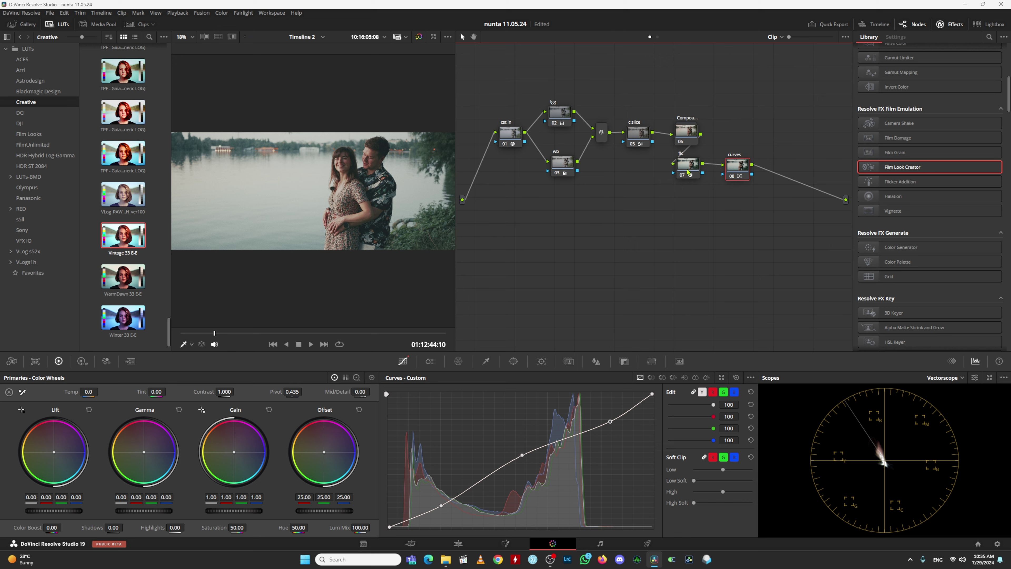
click(684, 175)
Set Film Look Creator output white point to D75 and raise white balance to 7121
scroll(933, 171, up, 3)
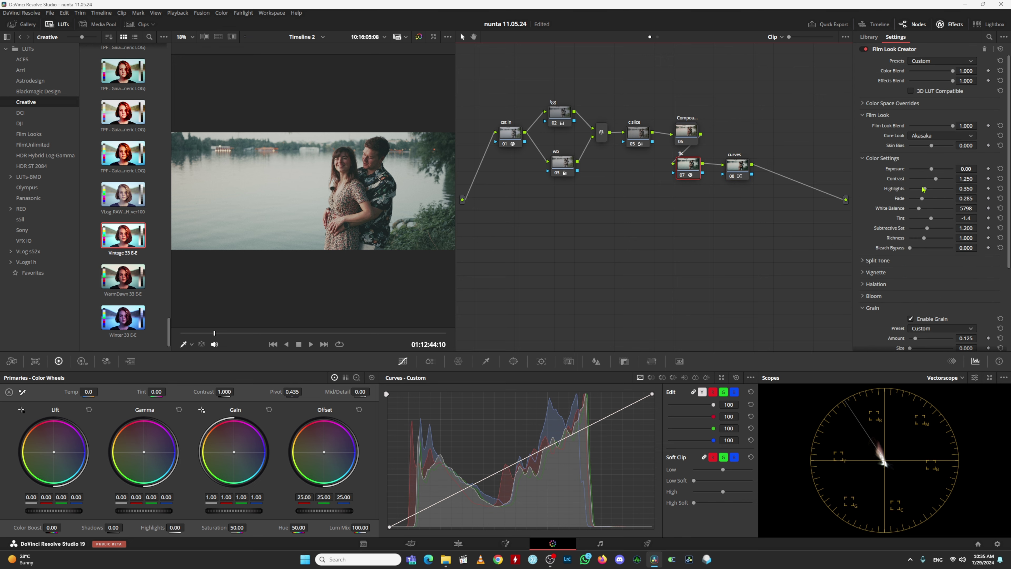
click(891, 104)
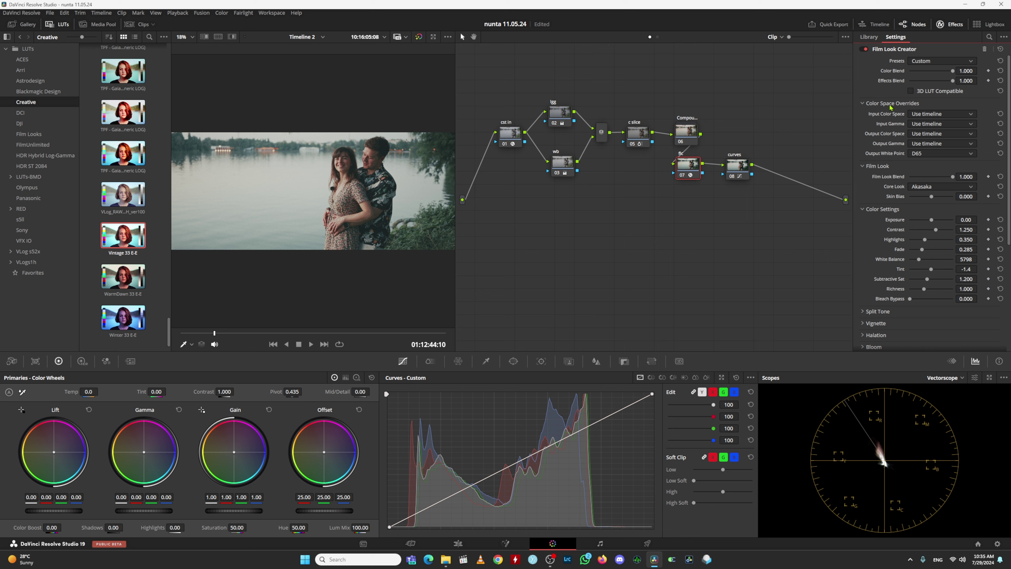
click(921, 155)
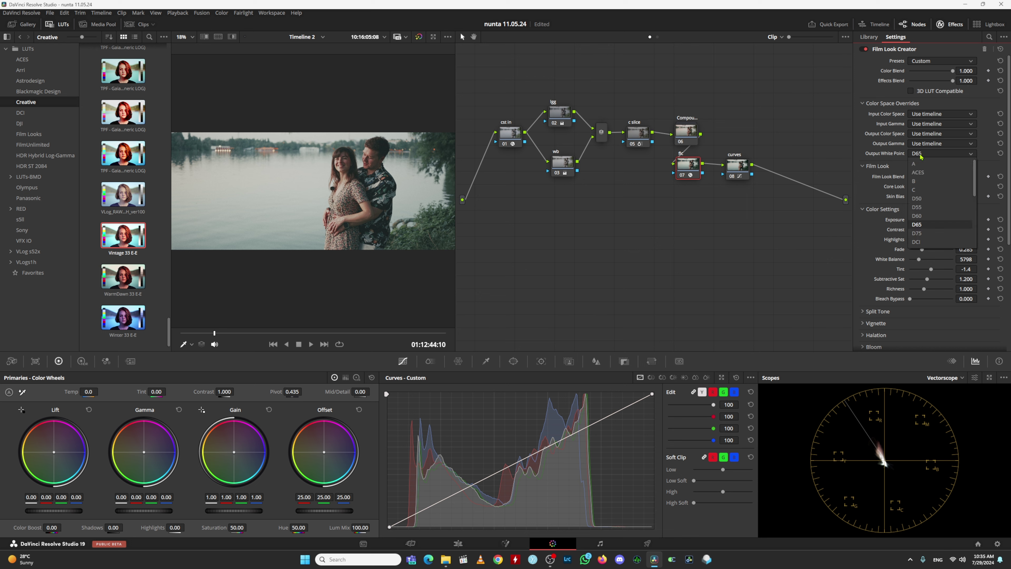
click(921, 164)
scroll(923, 156, down, 7)
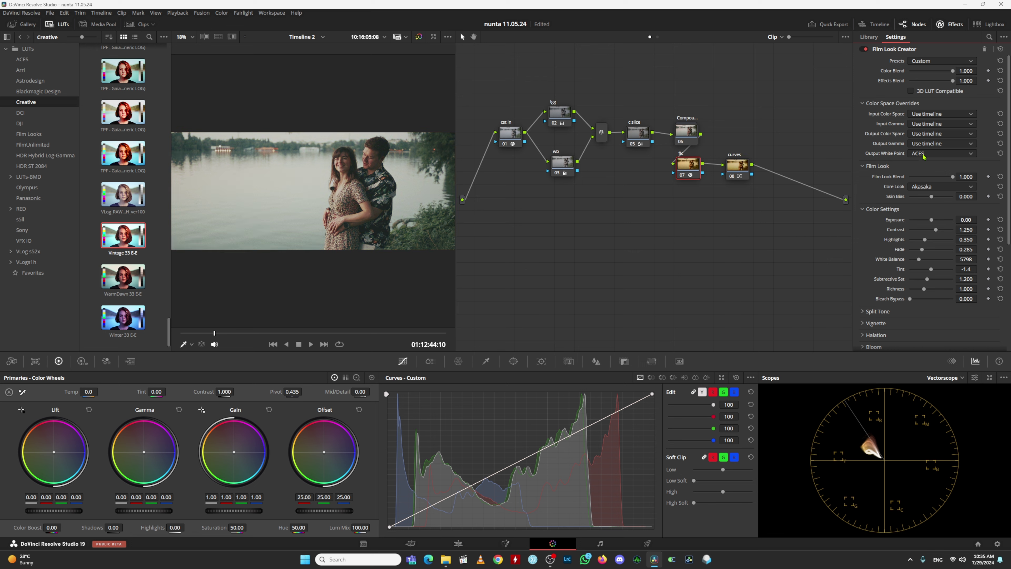
scroll(923, 156, down, 1)
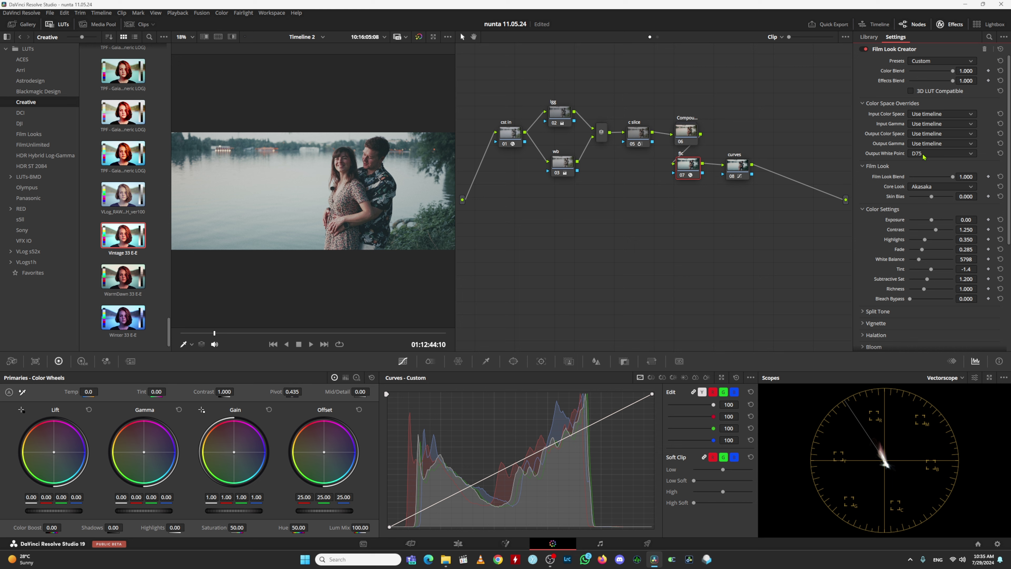
click(267, 332)
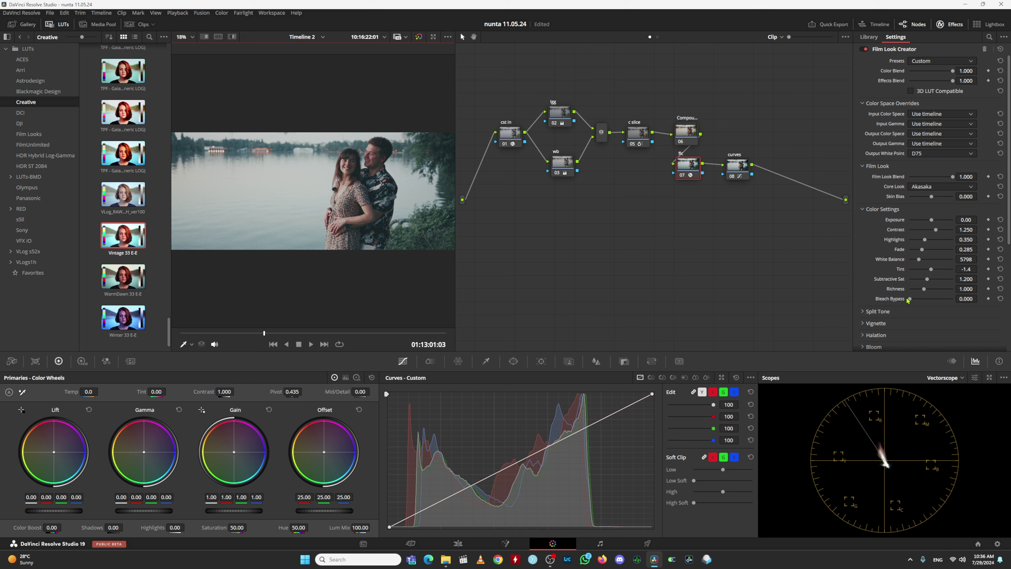
click(922, 260)
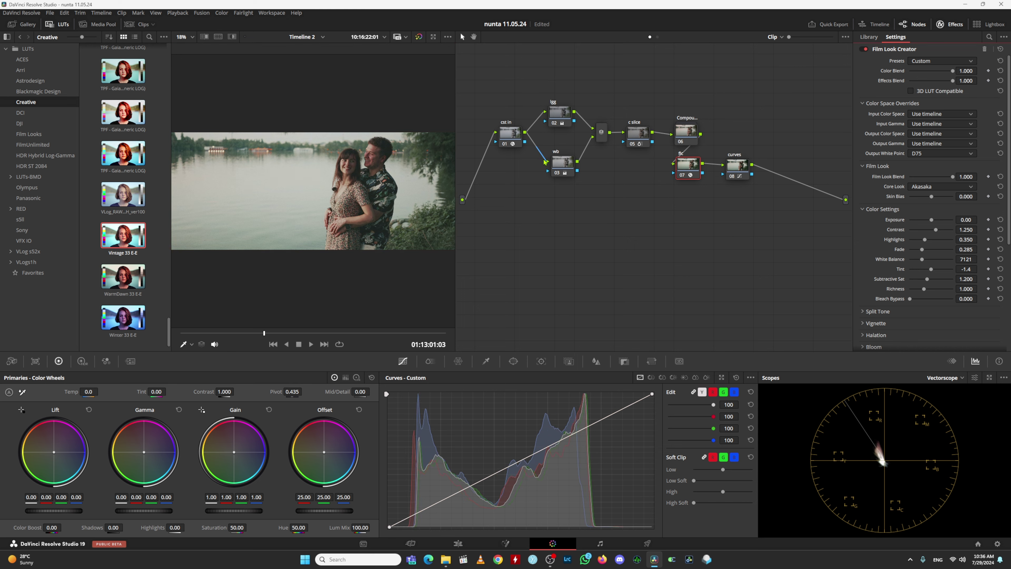
On the c slice node, preview the Skin and Red slice isolations in the viewer
click(638, 135)
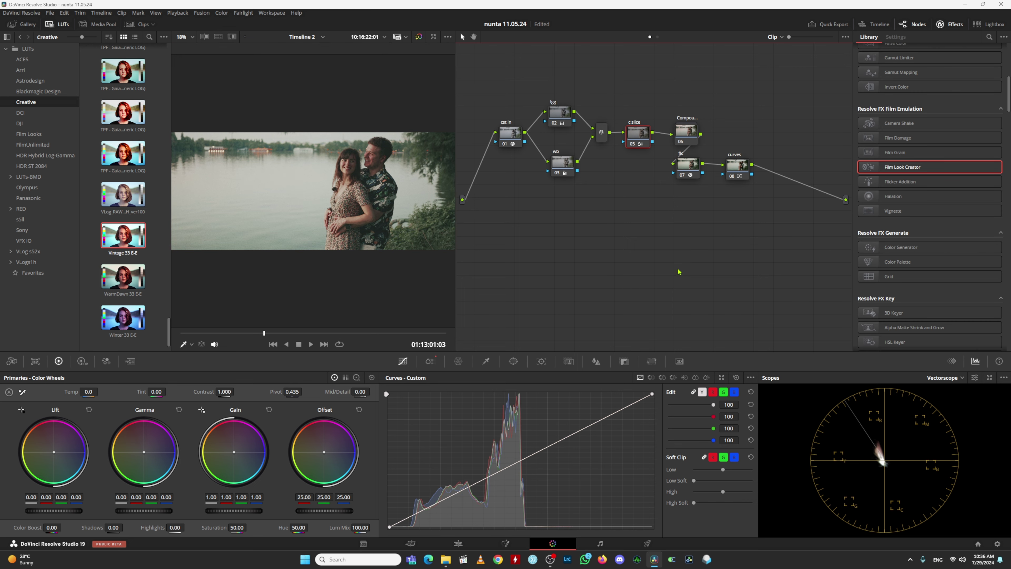
click(430, 361)
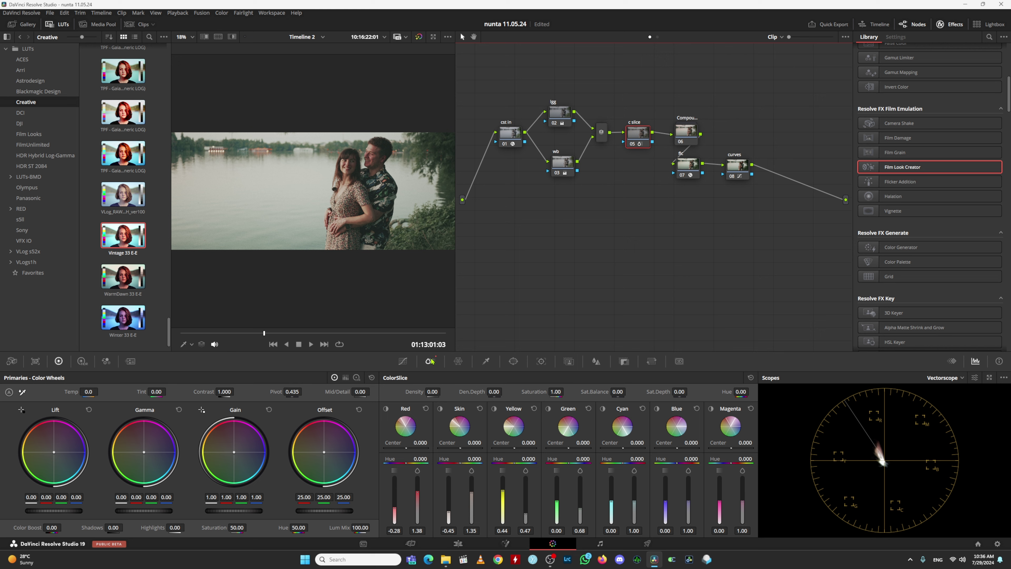
click(440, 409)
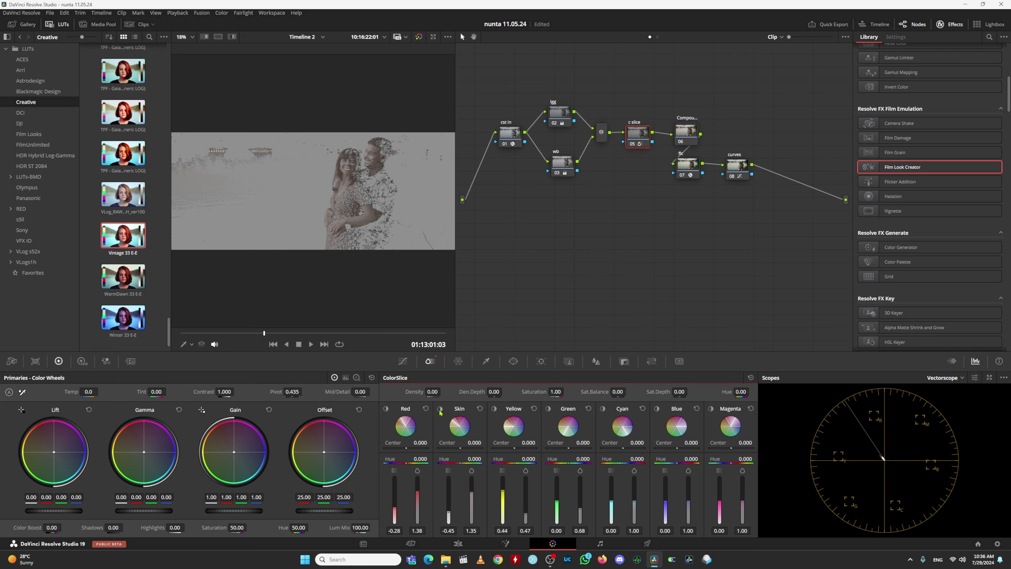
click(440, 411)
click(387, 411)
click(386, 410)
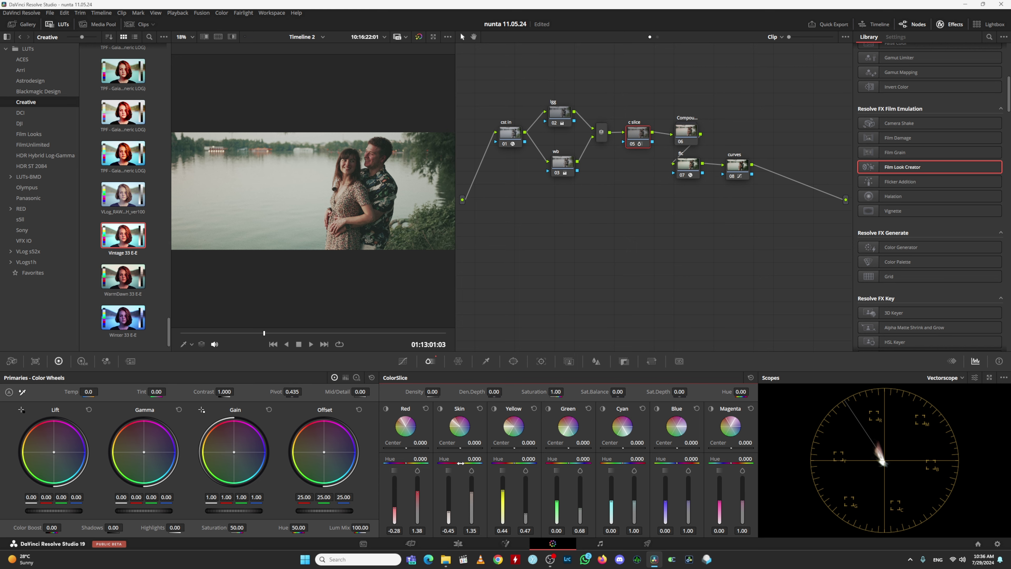
Set the Skin slice hue to 0.230 with values -0.77 and 1.09, checking later frames
drag(463, 463, 466, 463)
drag(449, 512, 449, 521)
click(286, 333)
drag(286, 335, 296, 335)
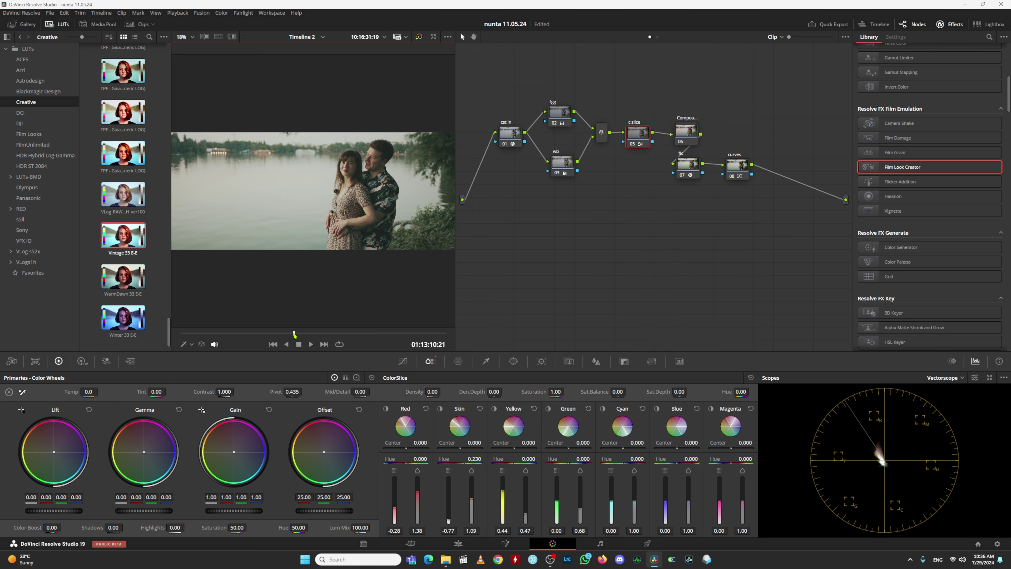
drag(295, 334, 297, 334)
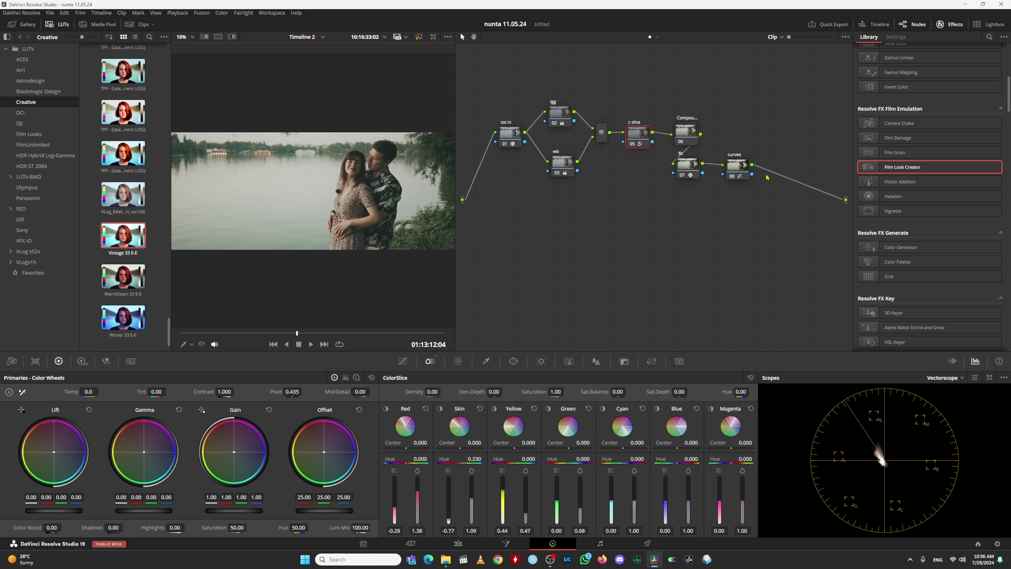
Nudge the curves node's low point left and middle point down, then review the flc and wb nodes
click(737, 165)
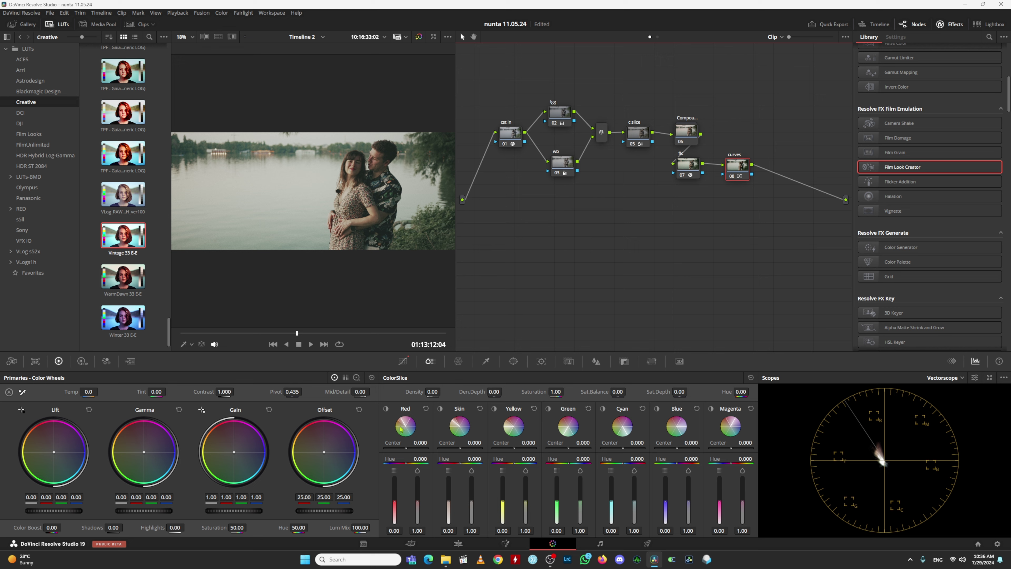
click(403, 361)
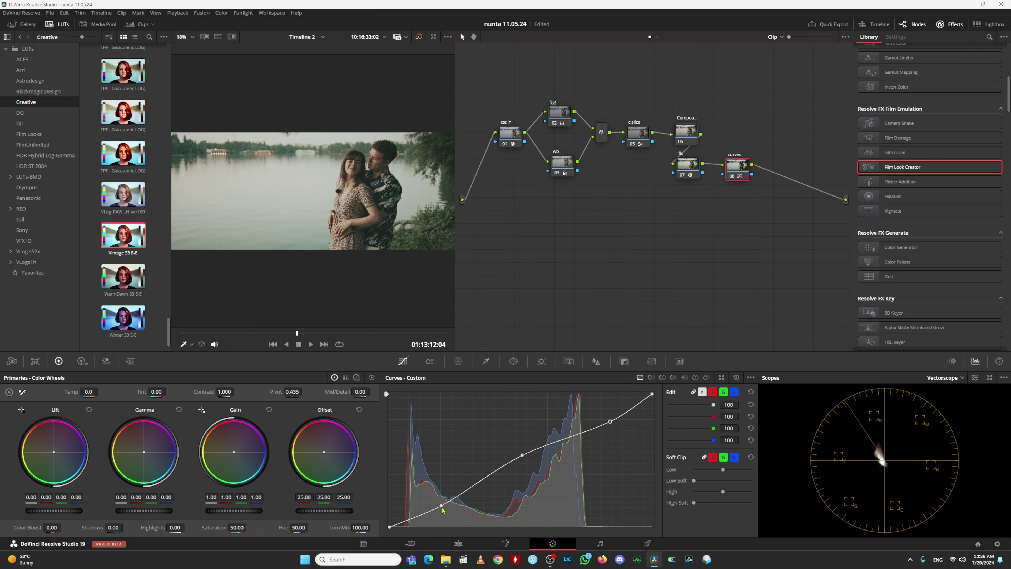
drag(441, 507, 438, 507)
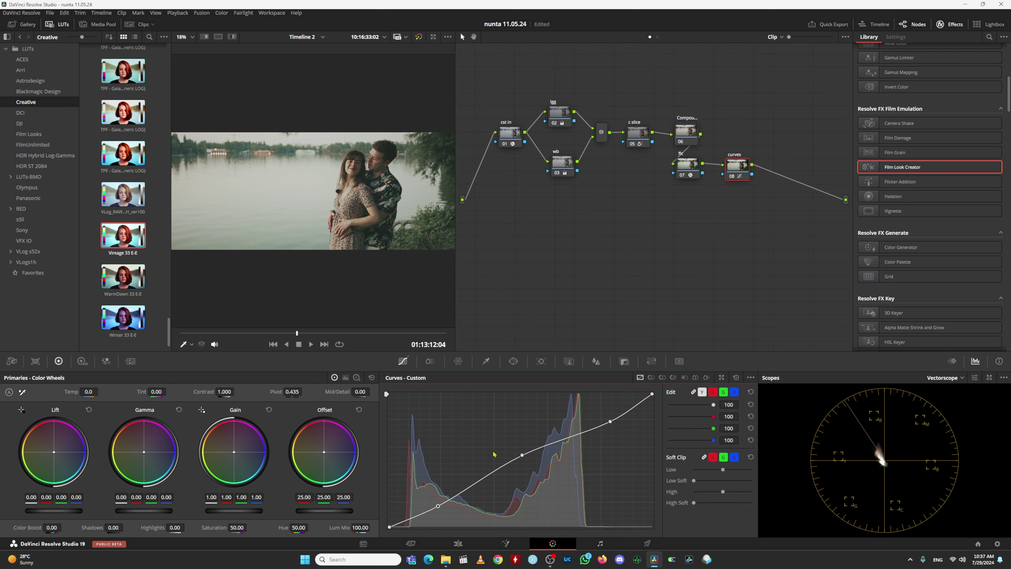
drag(522, 457, 516, 460)
click(741, 179)
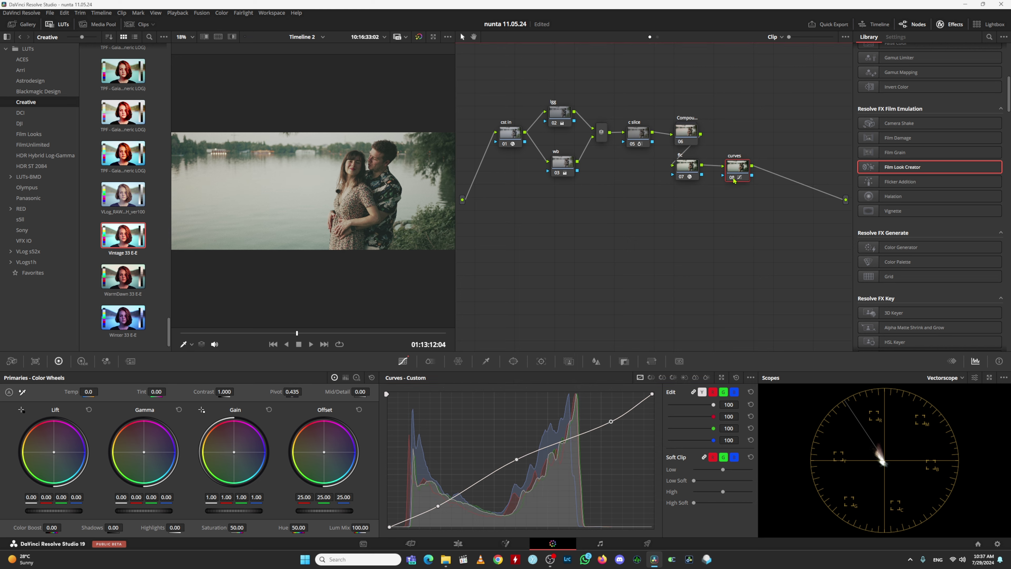
click(686, 166)
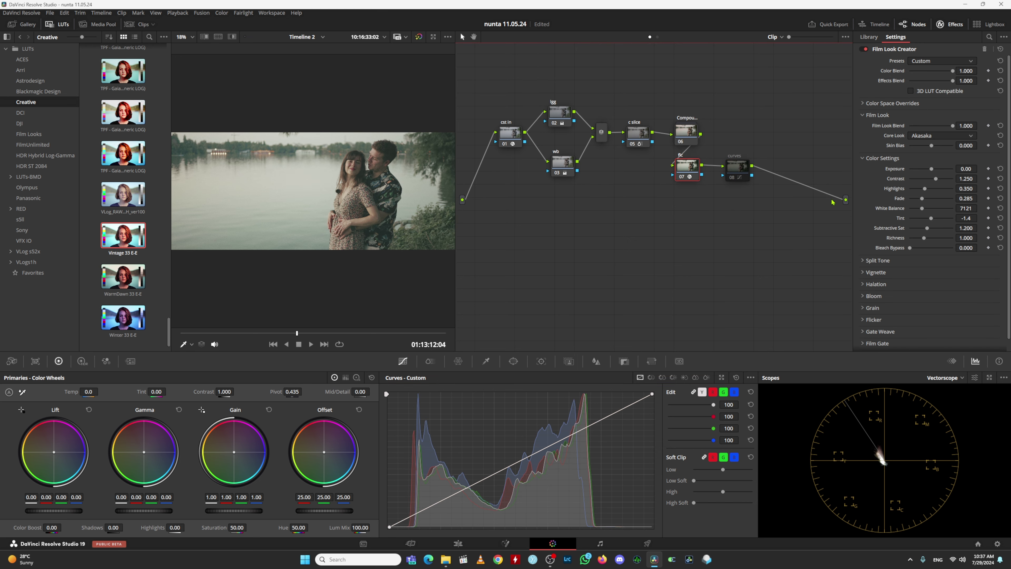
click(562, 163)
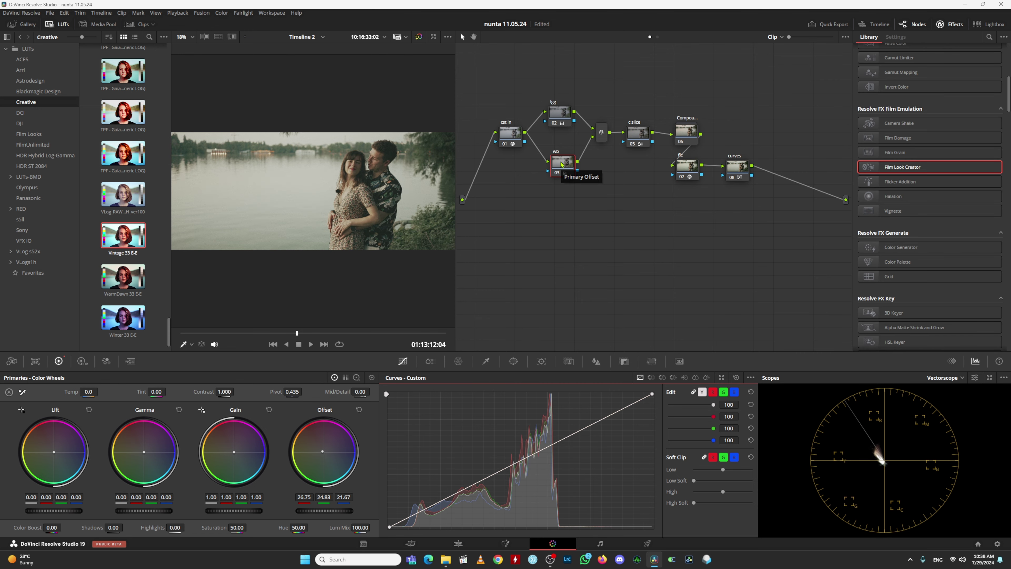
click(433, 37)
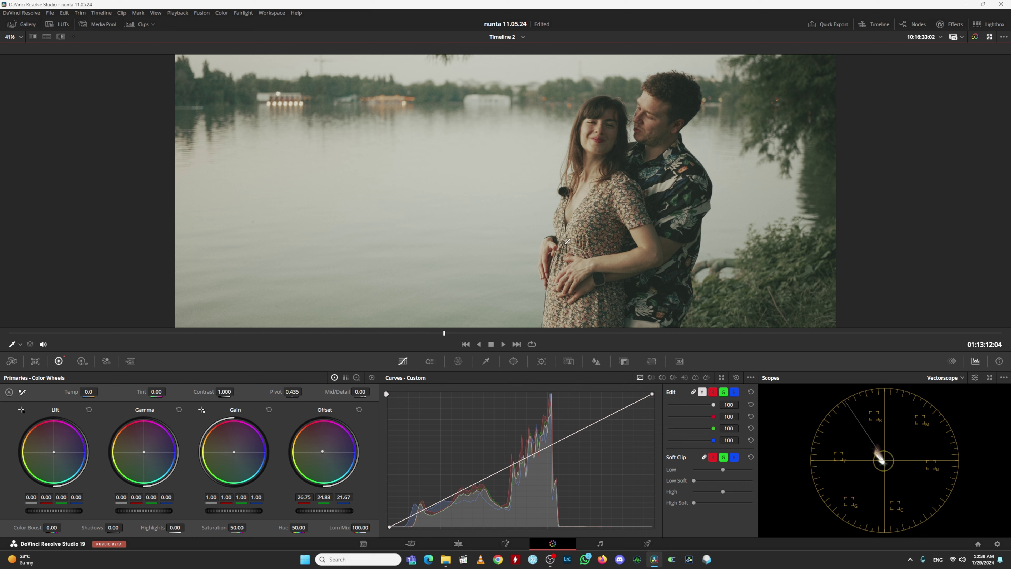
key(ctrl+f)
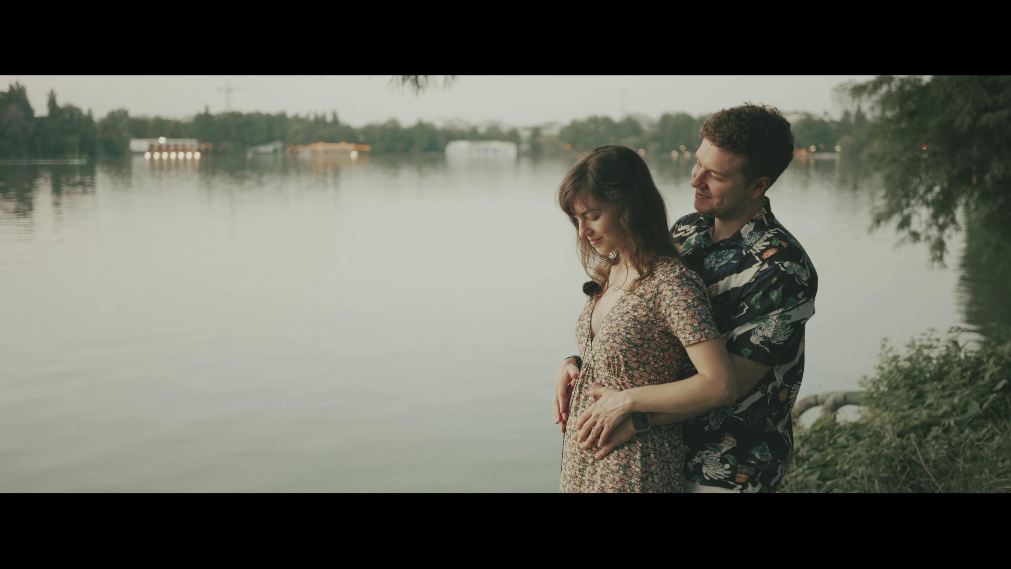
key(Escape)
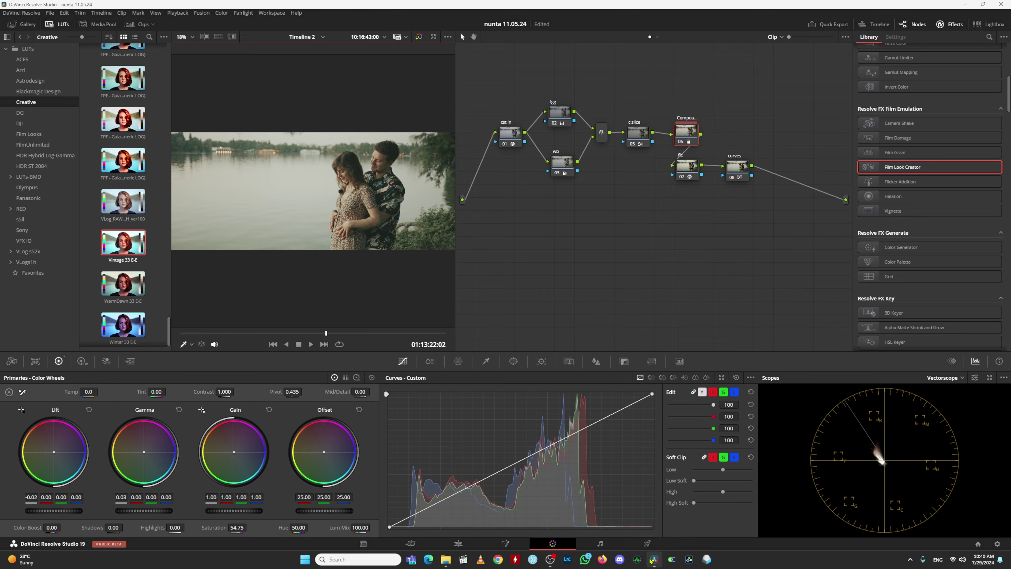